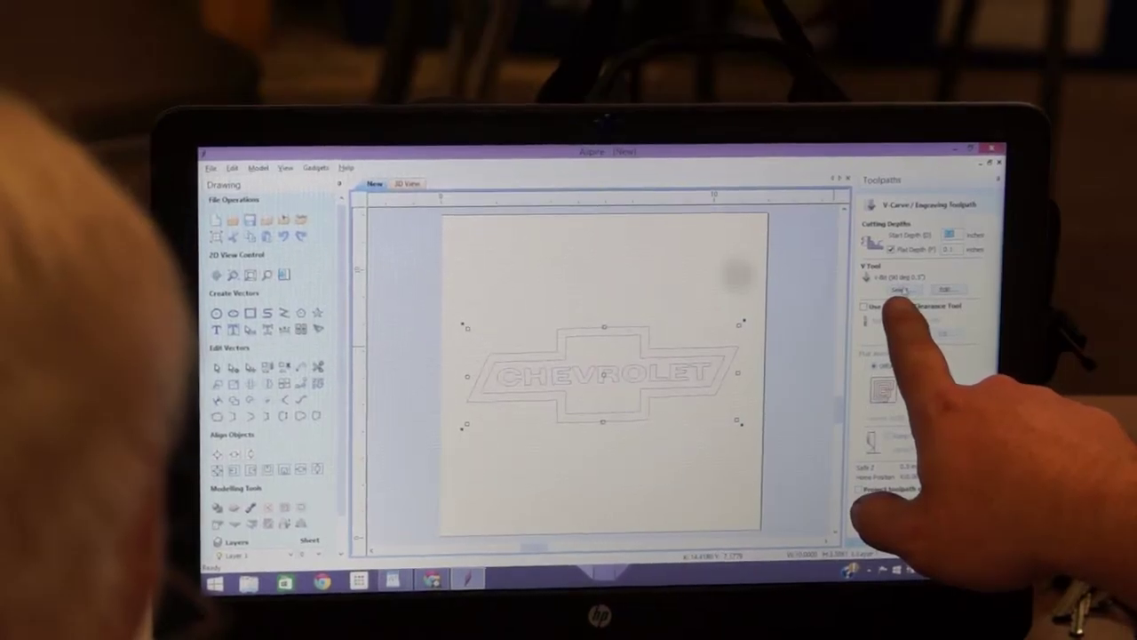
Pick the V-Bit (90 deg 0.5") from the Tool Database for the V-carve toolpath
{"action": "left_click", "coordinate": [899, 291]}
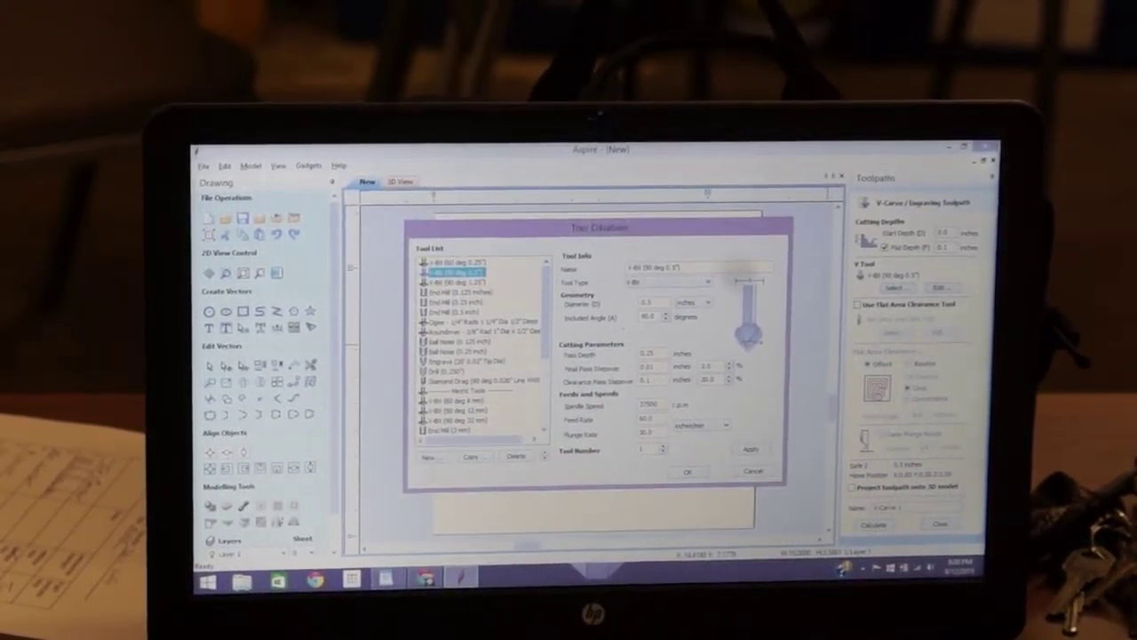
{"action": "left_click", "coordinate": [687, 474]}
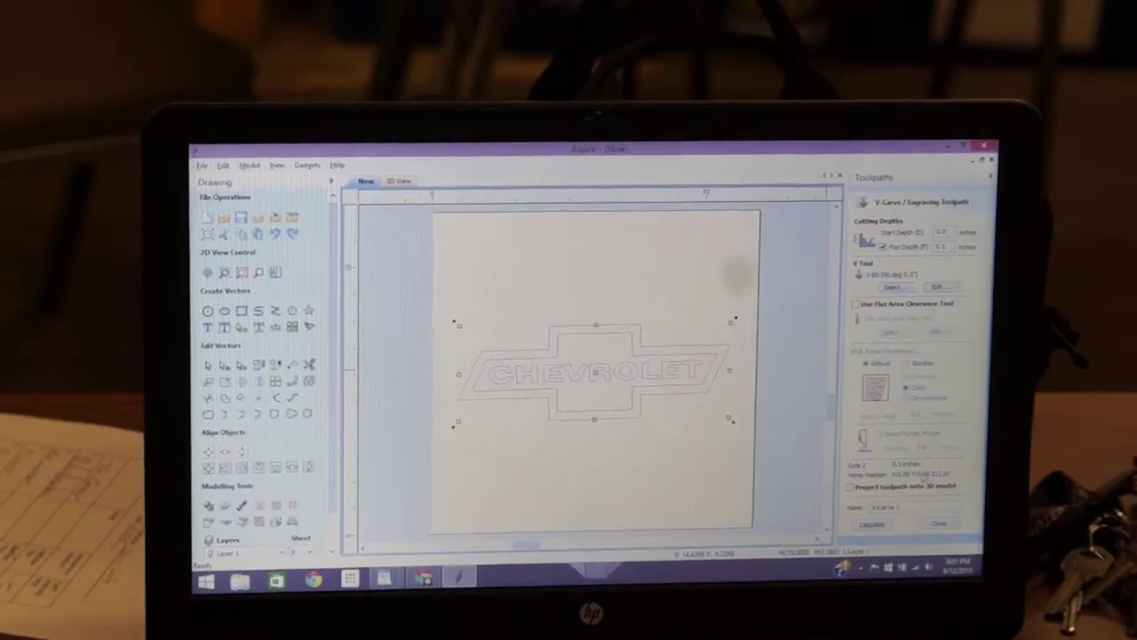
{"action": "left_click", "coordinate": [874, 525]}
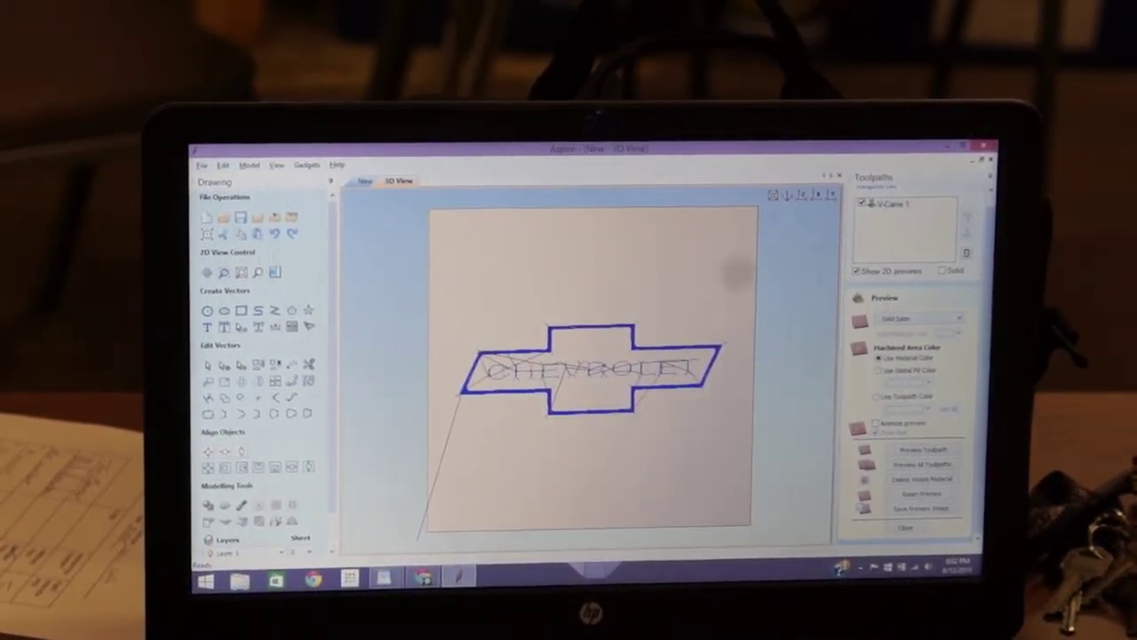
Preview the carved bowtie in 3D, then return to the 2D drawing with nothing selected
{"action": "left_click", "coordinate": [940, 455]}
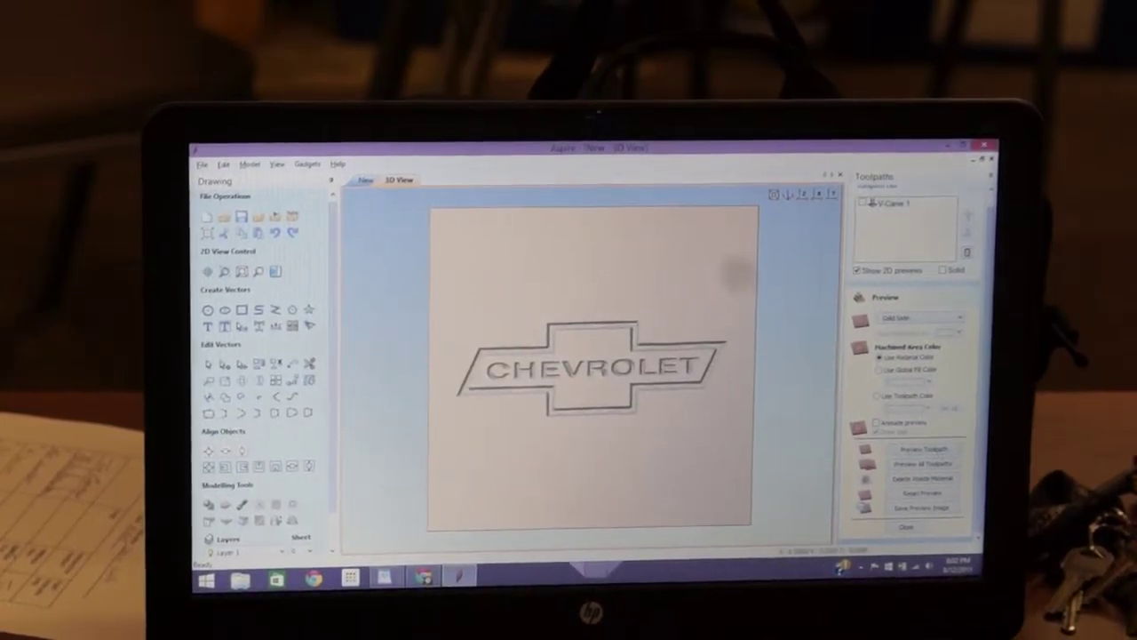
{"action": "scroll", "coordinate": [591, 368], "scroll_direction": "up", "scroll_amount": 5}
{"action": "mouse_move", "coordinate": [591, 368]}
{"action": "left_mouse_down"}
{"action": "mouse_move", "coordinate": [551, 391]}
{"action": "mouse_move", "coordinate": [584, 371]}
{"action": "left_mouse_up"}
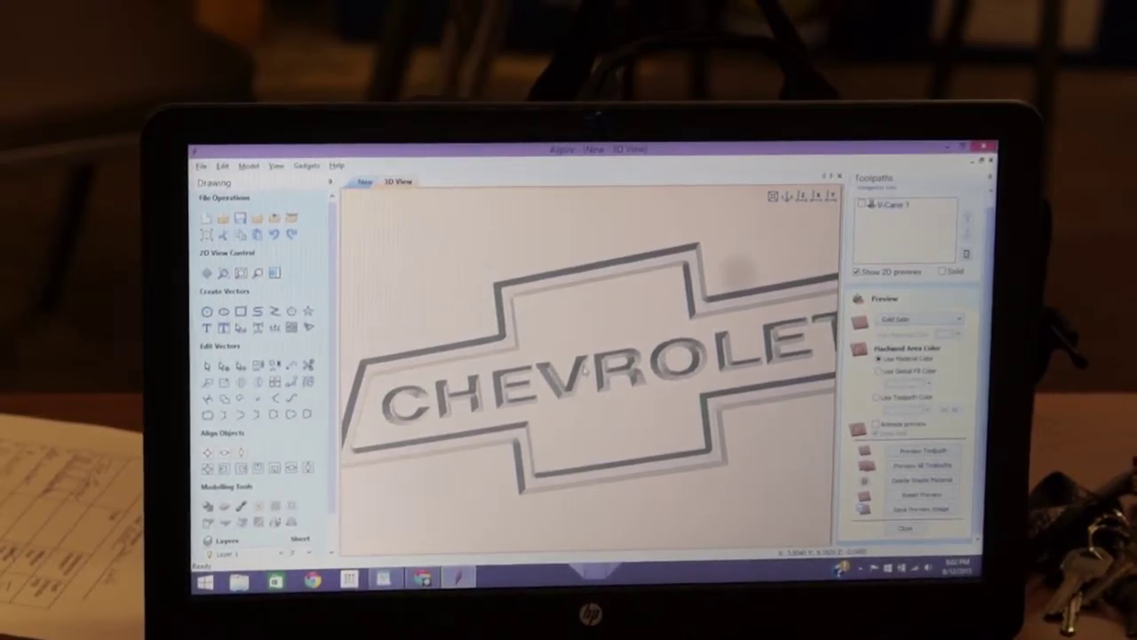
{"action": "scroll", "coordinate": [586, 369], "scroll_direction": "down", "scroll_amount": 3}
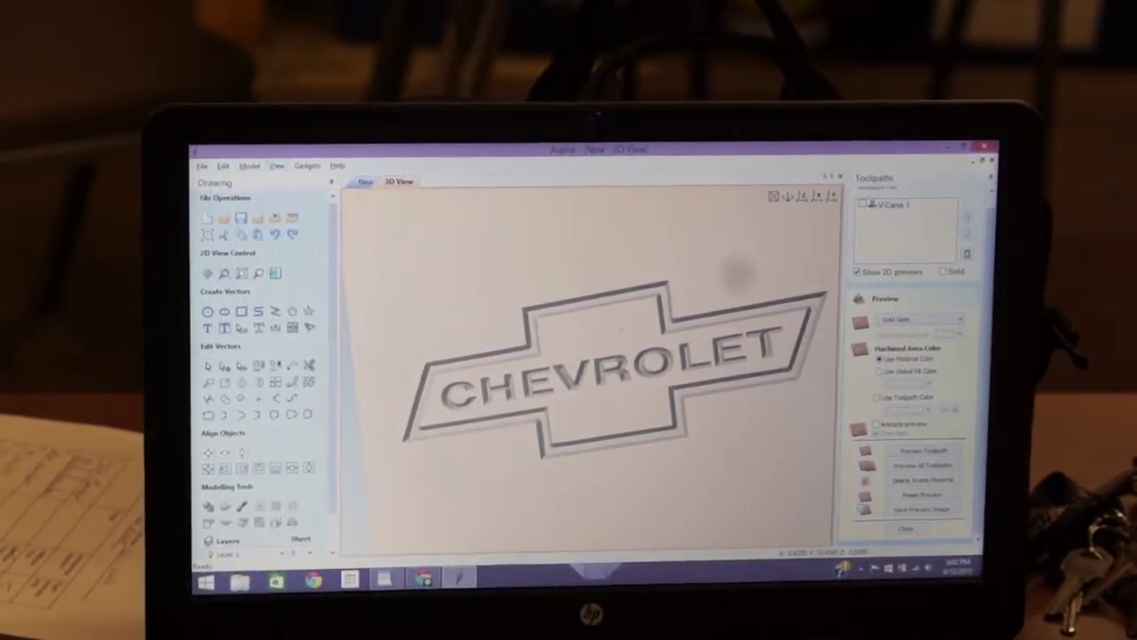
{"action": "left_click", "coordinate": [365, 181]}
{"action": "left_click", "coordinate": [527, 330]}
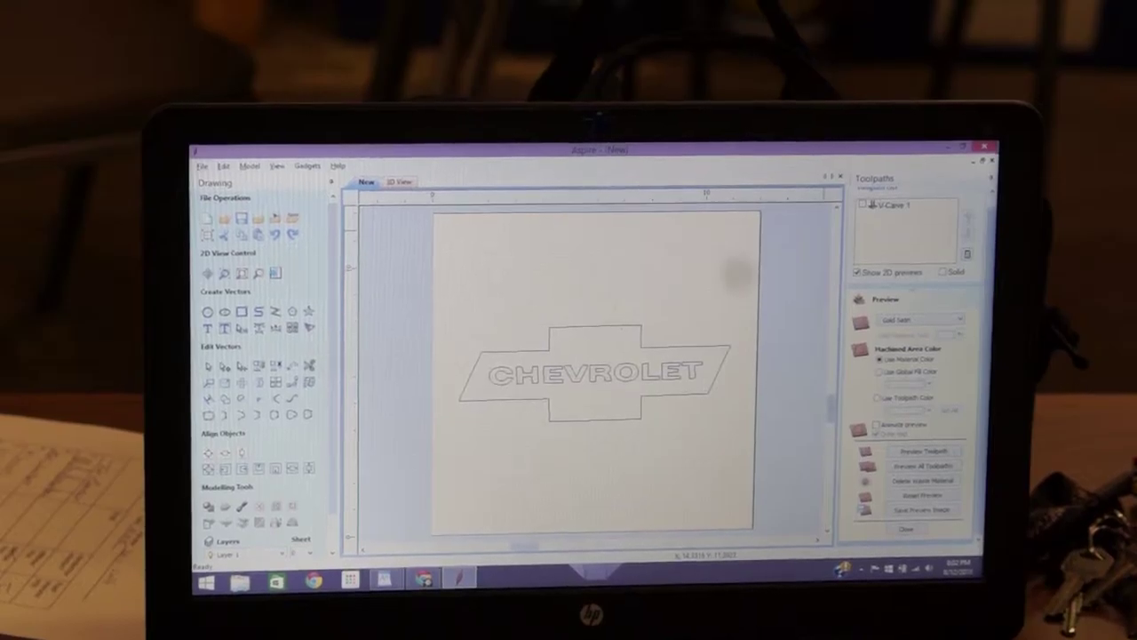
Reopen V-Carve 1 and simulate the carving of the CHEVROLET bowtie
{"action": "double_click", "coordinate": [893, 207]}
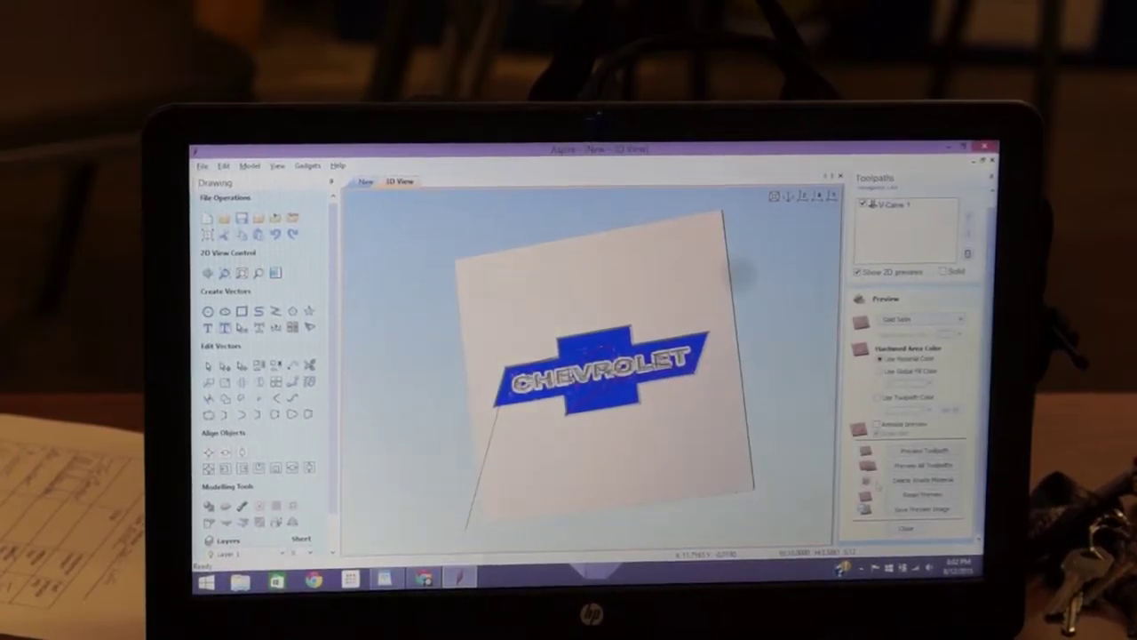
{"action": "left_click", "coordinate": [924, 452]}
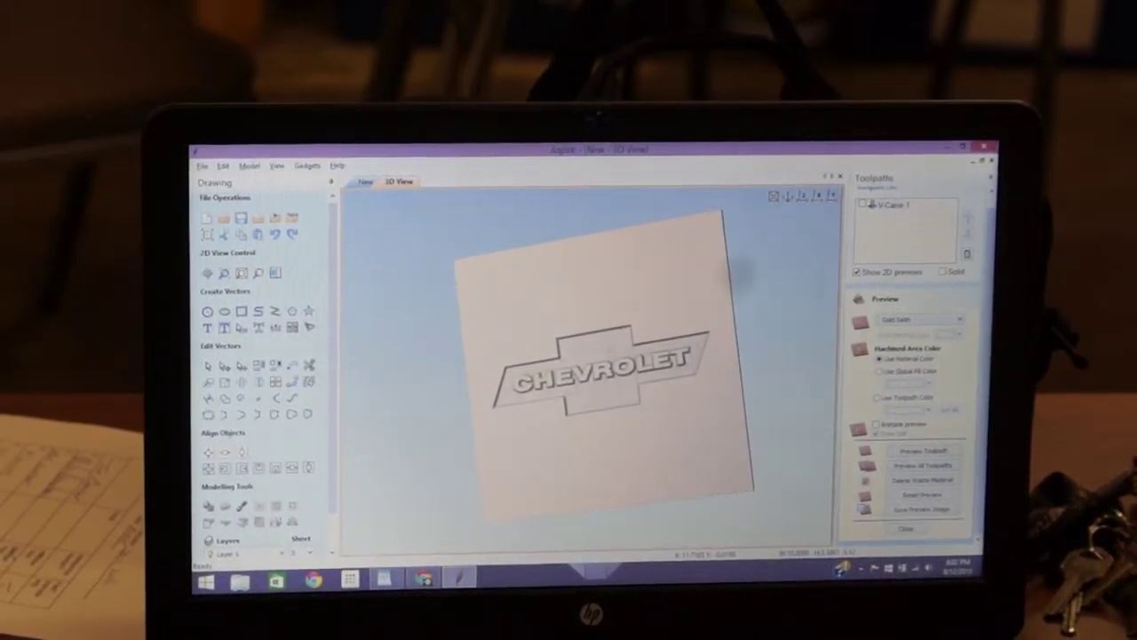
{"action": "scroll", "coordinate": [608, 332], "scroll_direction": "up", "scroll_amount": 3}
{"action": "scroll", "coordinate": [622, 355], "scroll_direction": "up", "scroll_amount": 3}
{"action": "scroll", "coordinate": [640, 382], "scroll_direction": "up", "scroll_amount": 3}
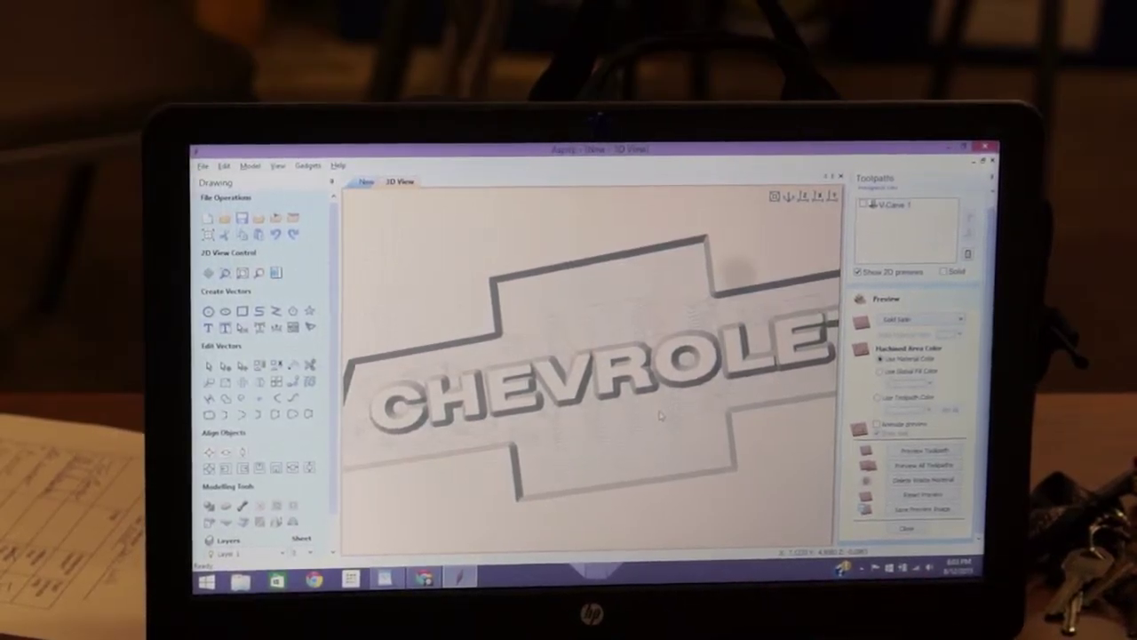
Close the preview, return to the 2D drawing and select the outer bowtie outline
{"action": "left_click", "coordinate": [906, 527]}
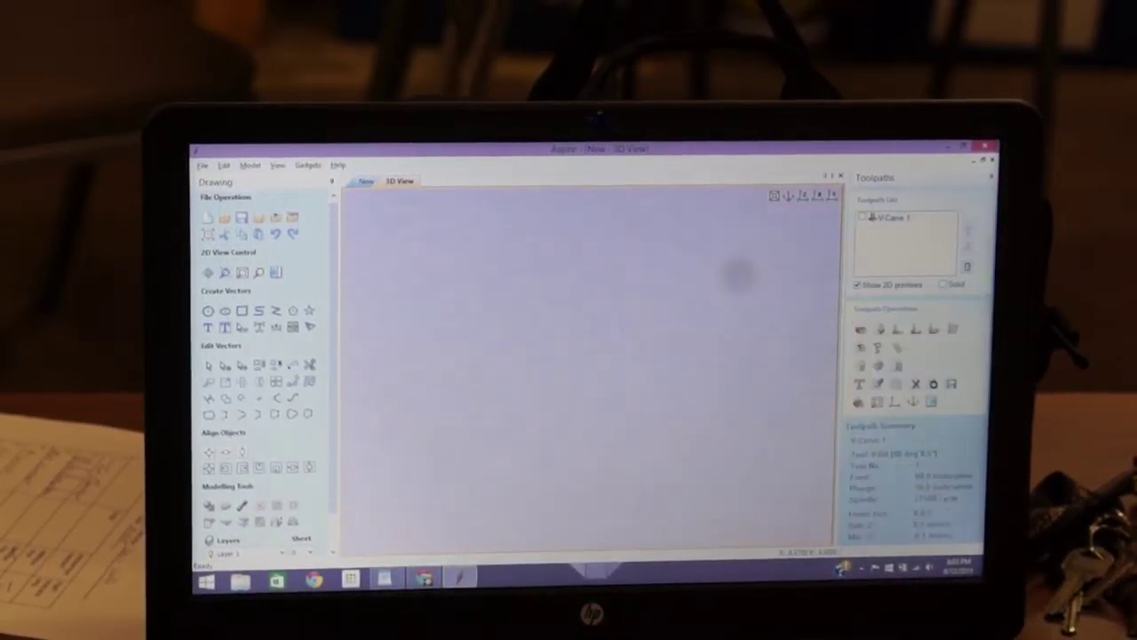
{"action": "left_click", "coordinate": [367, 182]}
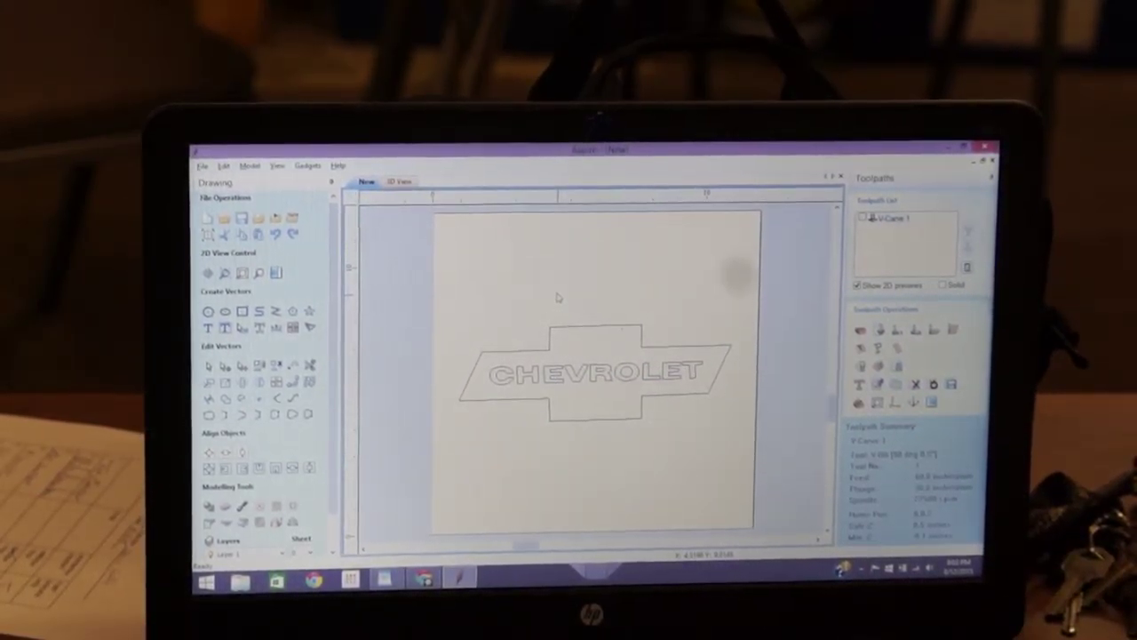
{"action": "left_click", "coordinate": [587, 330]}
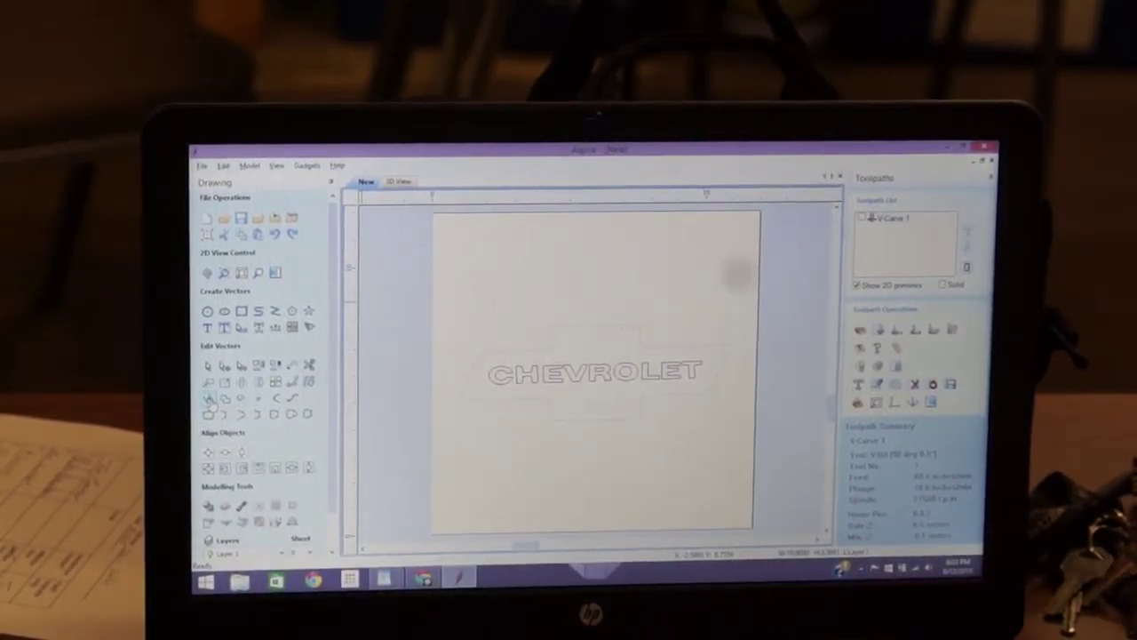
Create an outward, sharp-cornered offset copy of the bowtie outline
{"action": "left_click", "coordinate": [209, 400]}
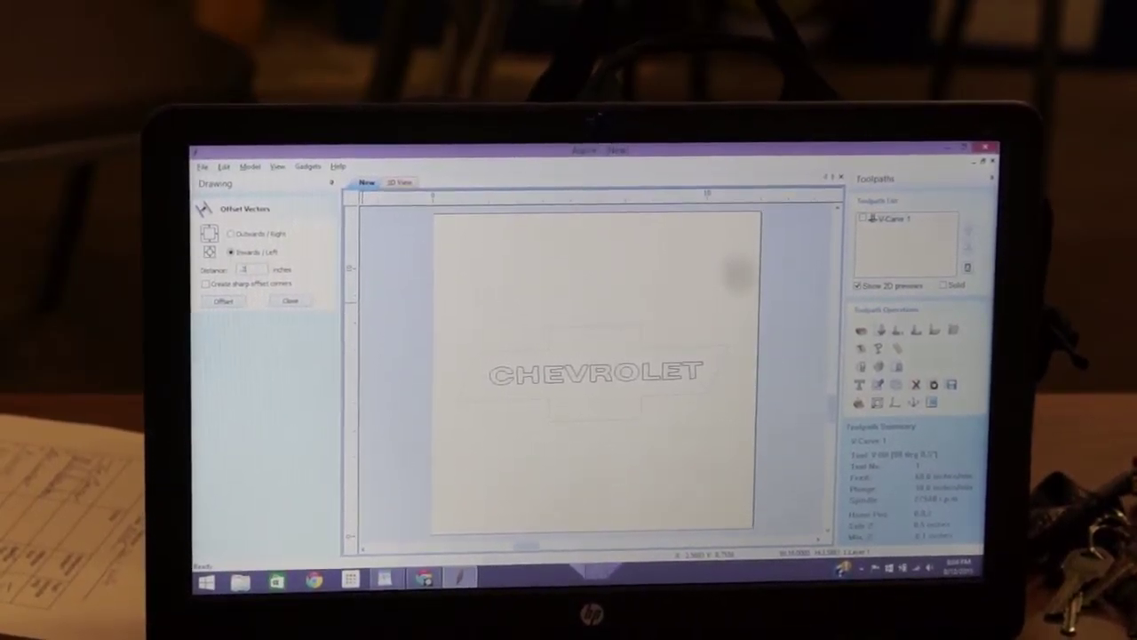
{"action": "left_click", "coordinate": [222, 300]}
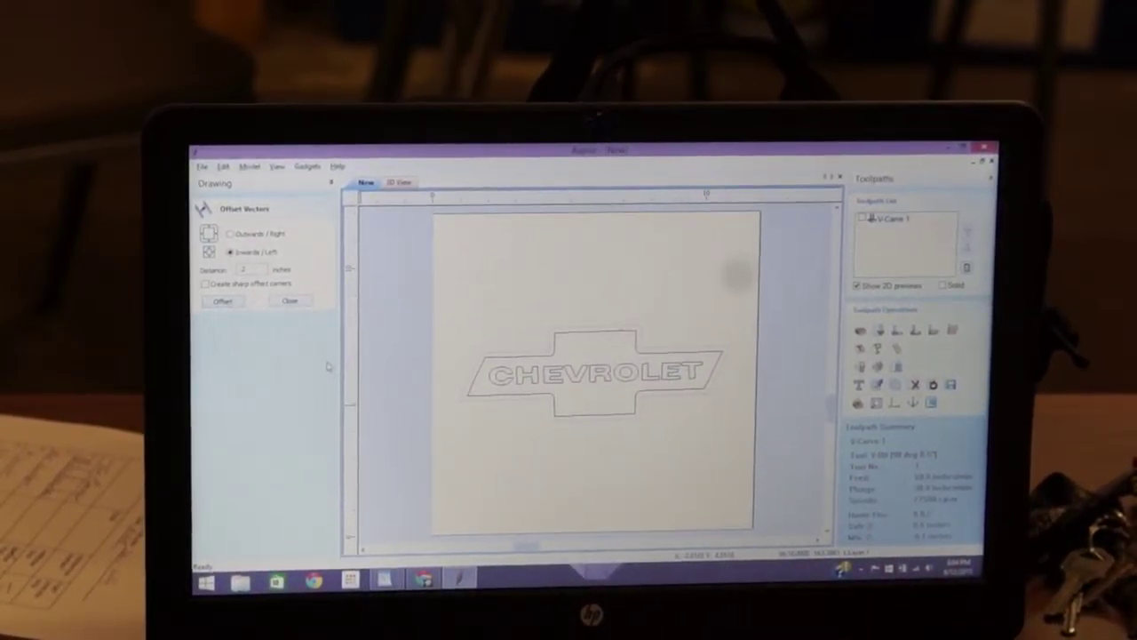
{"action": "left_click", "coordinate": [218, 303]}
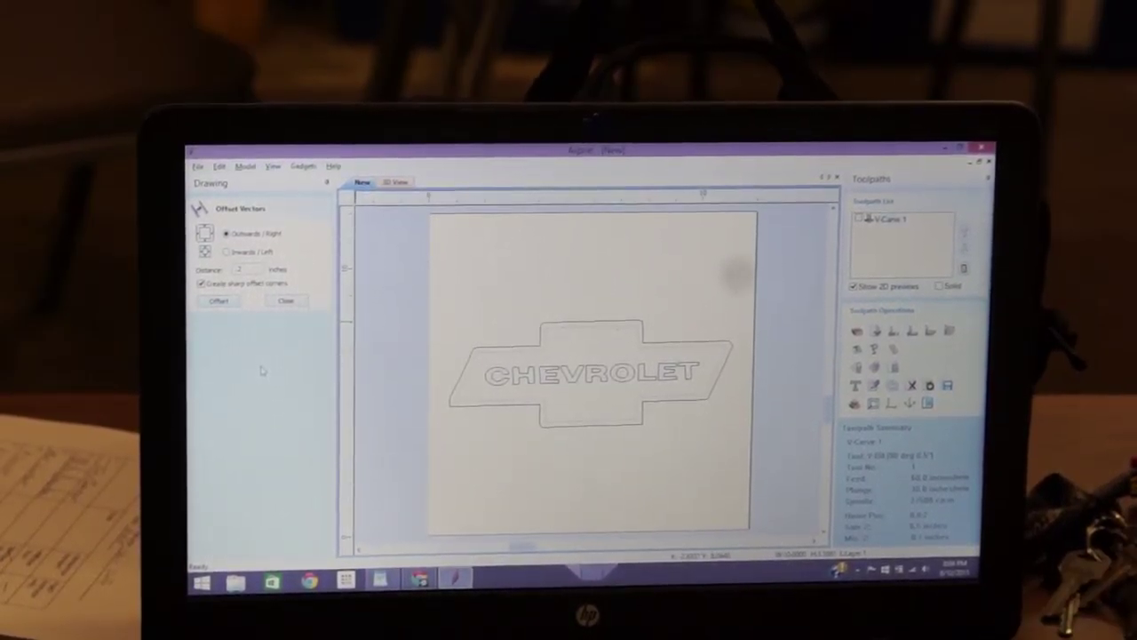
Close the offset tool, recalculate V-Carve 1 and preview all toolpaths in 3D
{"action": "left_click", "coordinate": [285, 300]}
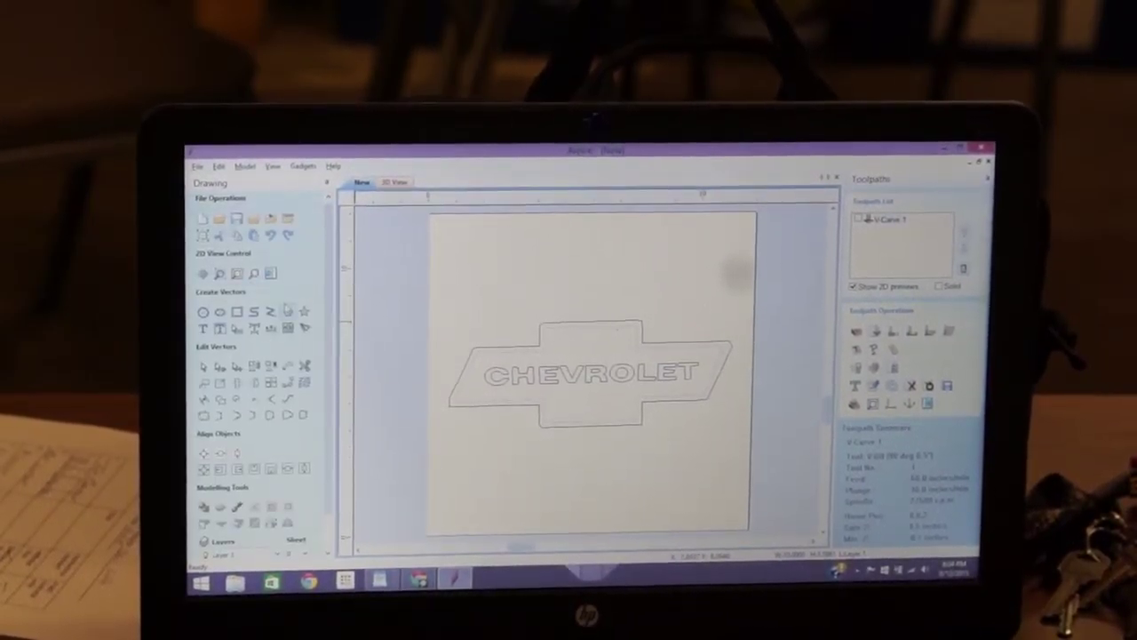
{"action": "double_click", "coordinate": [886, 218]}
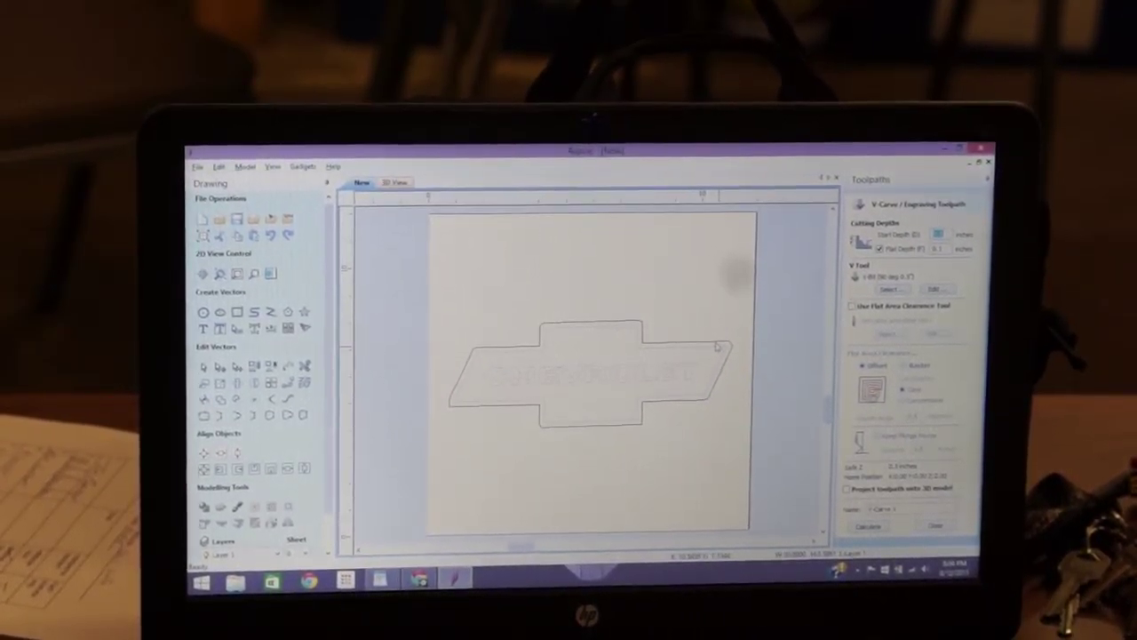
{"action": "key", "text": "Escape"}
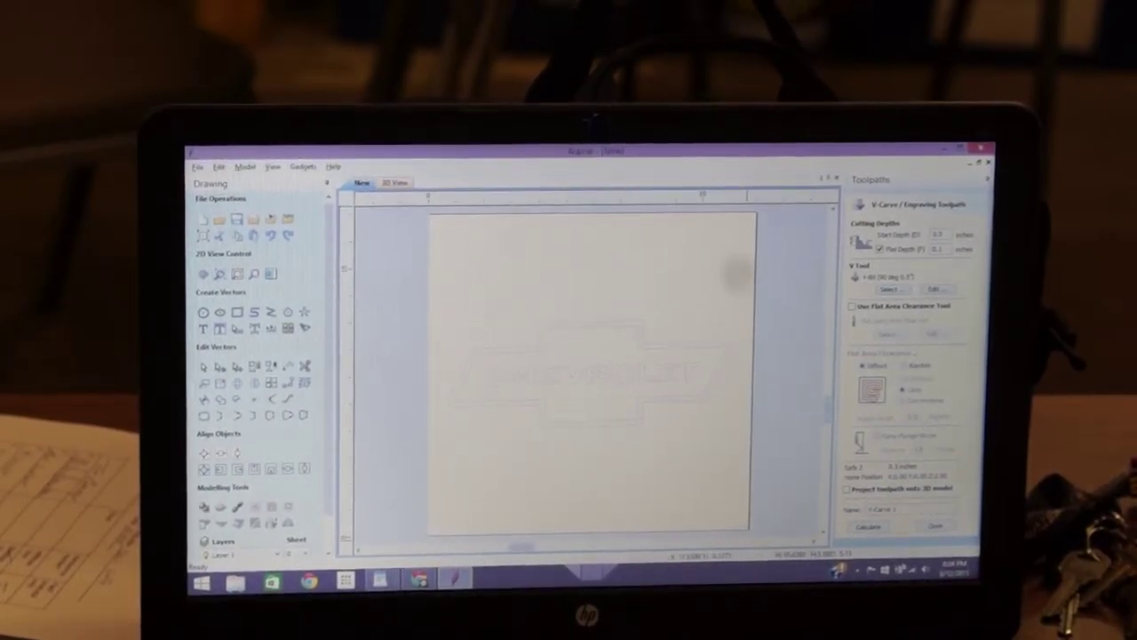
{"action": "left_click", "coordinate": [868, 526]}
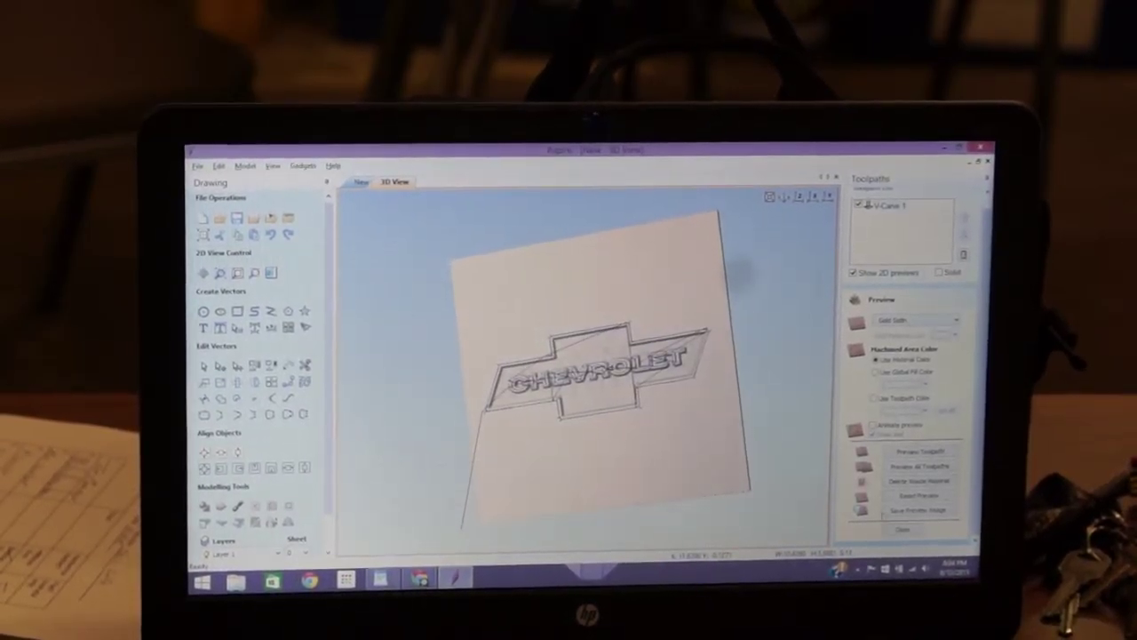
{"action": "left_click", "coordinate": [924, 467]}
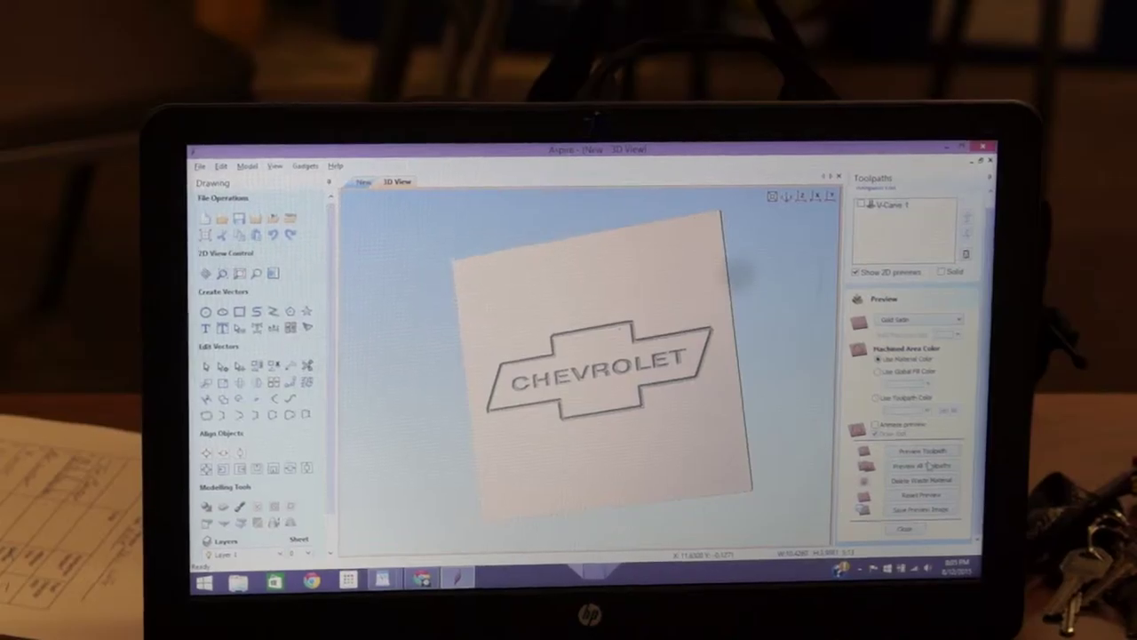
Switch from the 3D carving preview back to the 2D drawing view
{"action": "left_click", "coordinate": [365, 182]}
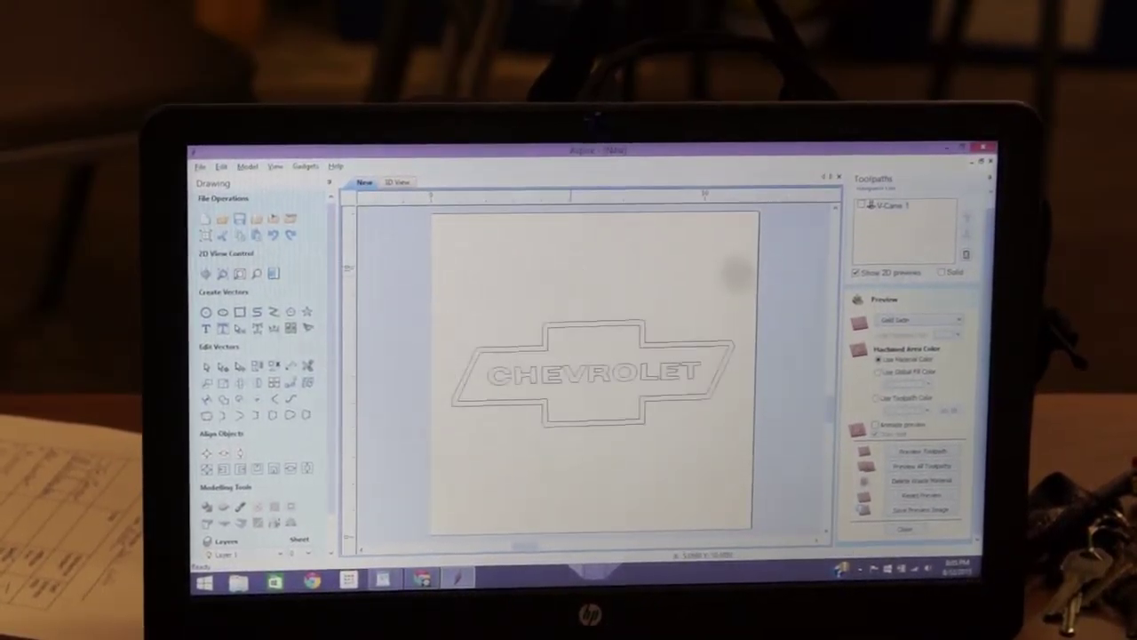
Undo the wider outer bowtie outline and select the CHEVROLET lettering
{"action": "key", "text": "ctrl+z"}
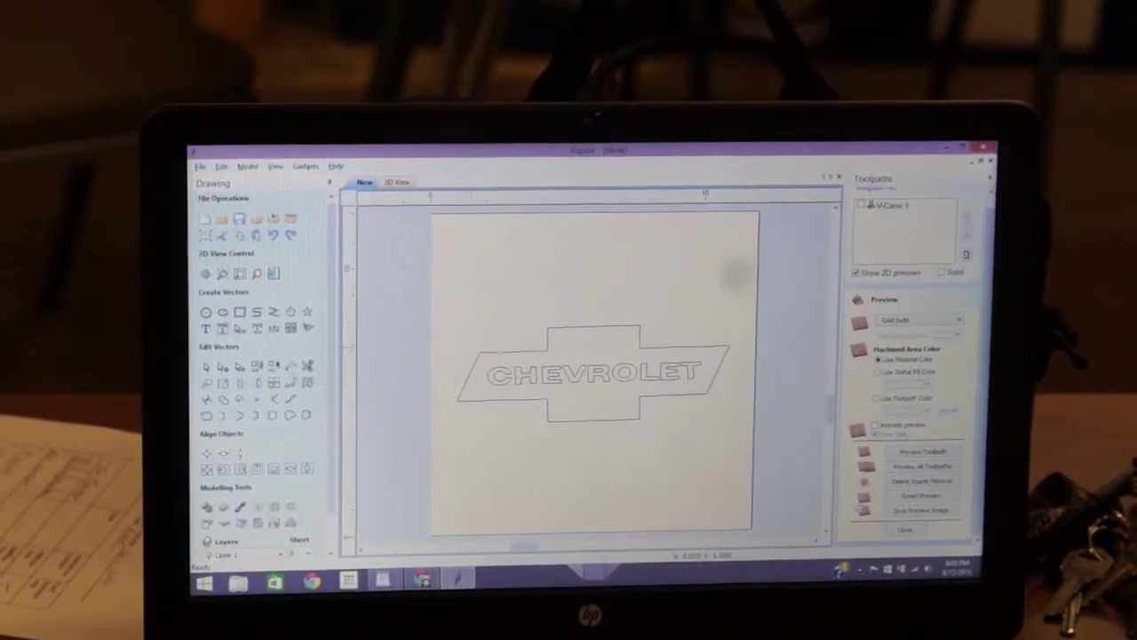
{"action": "left_click", "coordinate": [593, 373]}
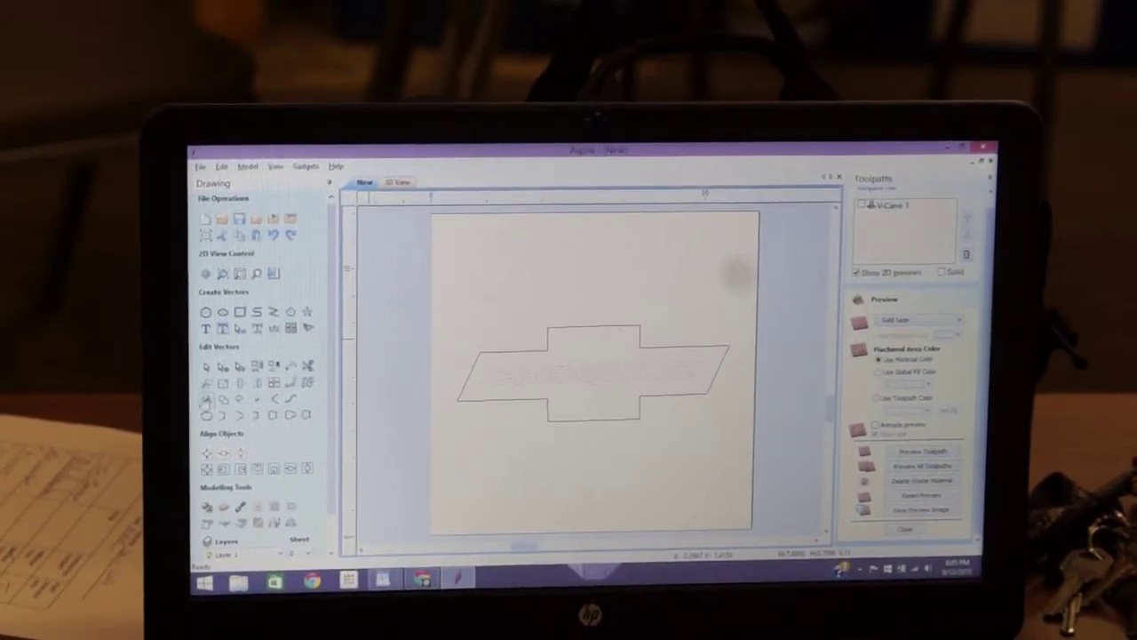
Offset the CHEVROLET lettering outward, then recalculate the V-Carve 1 toolpath
{"action": "left_click", "coordinate": [206, 399]}
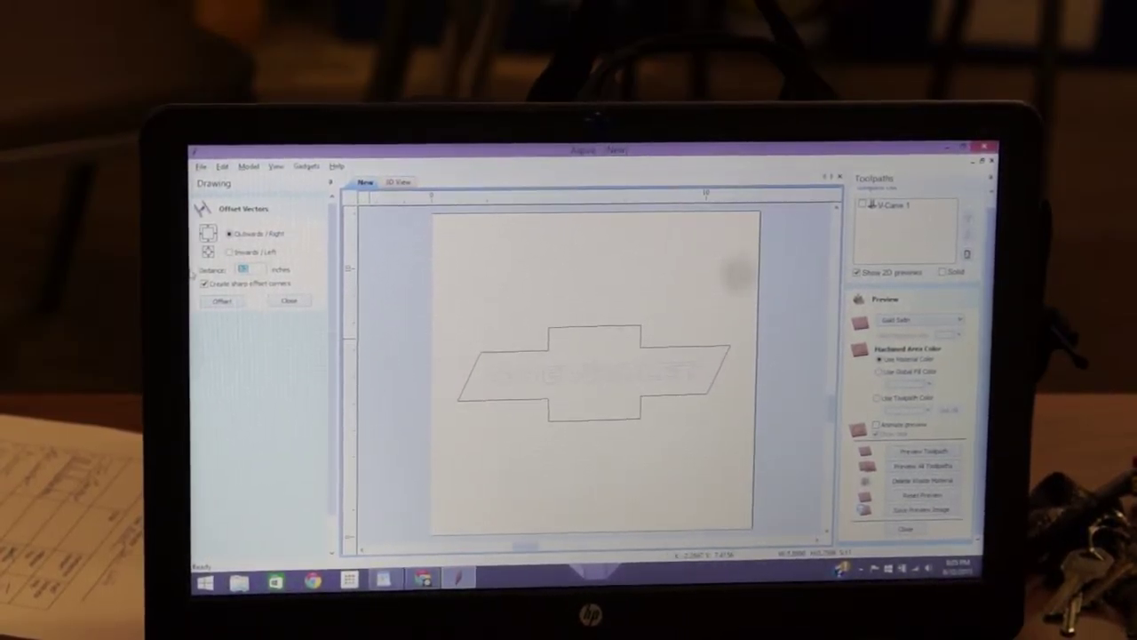
{"action": "type", "text": "1"}
{"action": "left_click", "coordinate": [222, 301]}
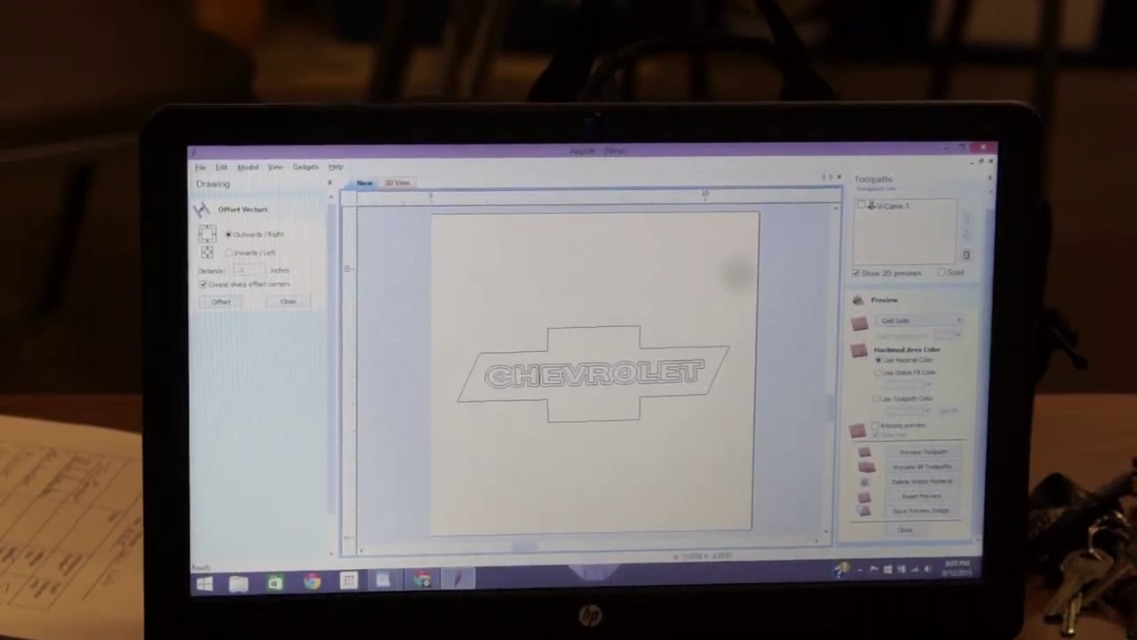
{"action": "double_click", "coordinate": [893, 205]}
{"action": "left_click", "coordinate": [869, 526]}
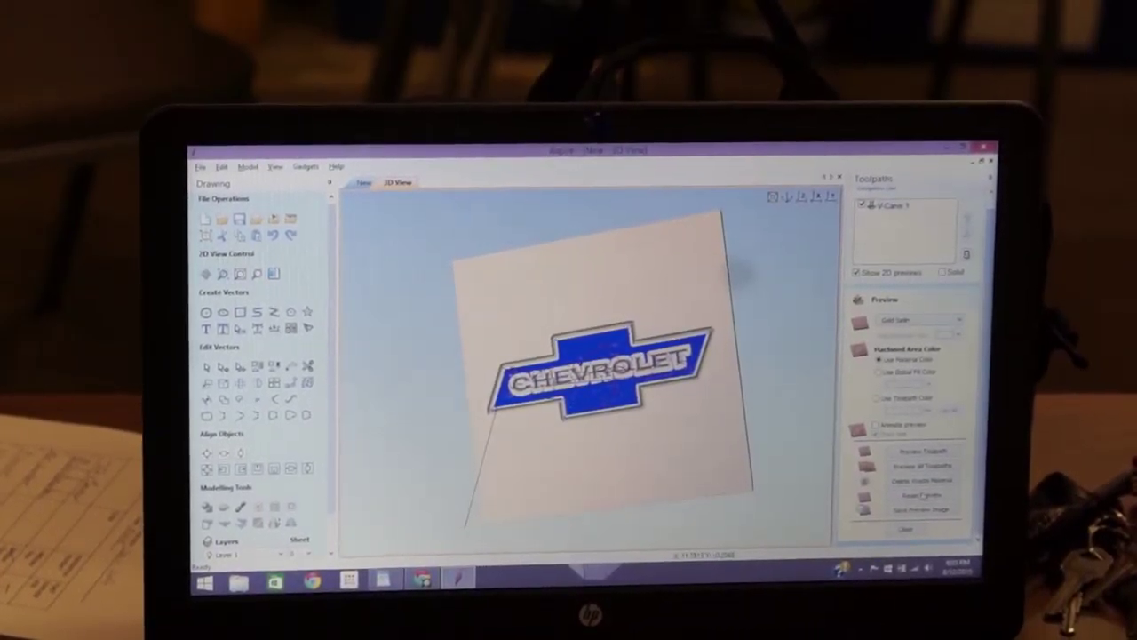
Rerun the carving preview, orbit to a top-down angle, then return to 2D and the toolpath list
{"action": "left_click", "coordinate": [922, 466]}
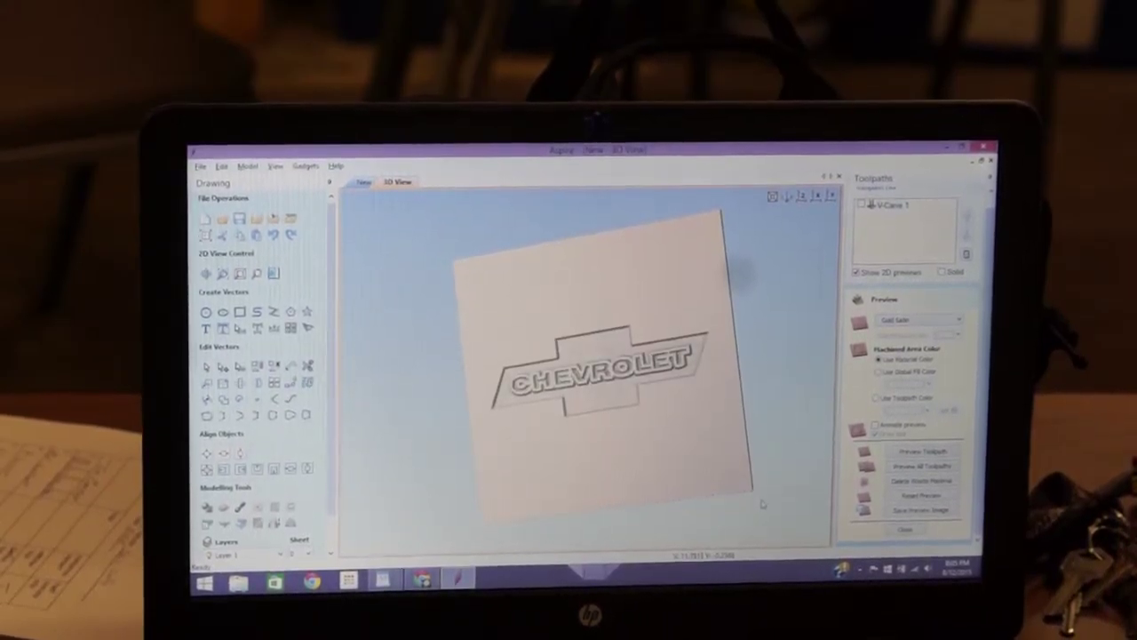
{"action": "scroll", "coordinate": [762, 505], "scroll_direction": "up", "scroll_amount": 3}
{"action": "scroll", "coordinate": [728, 480], "scroll_direction": "up", "scroll_amount": 3}
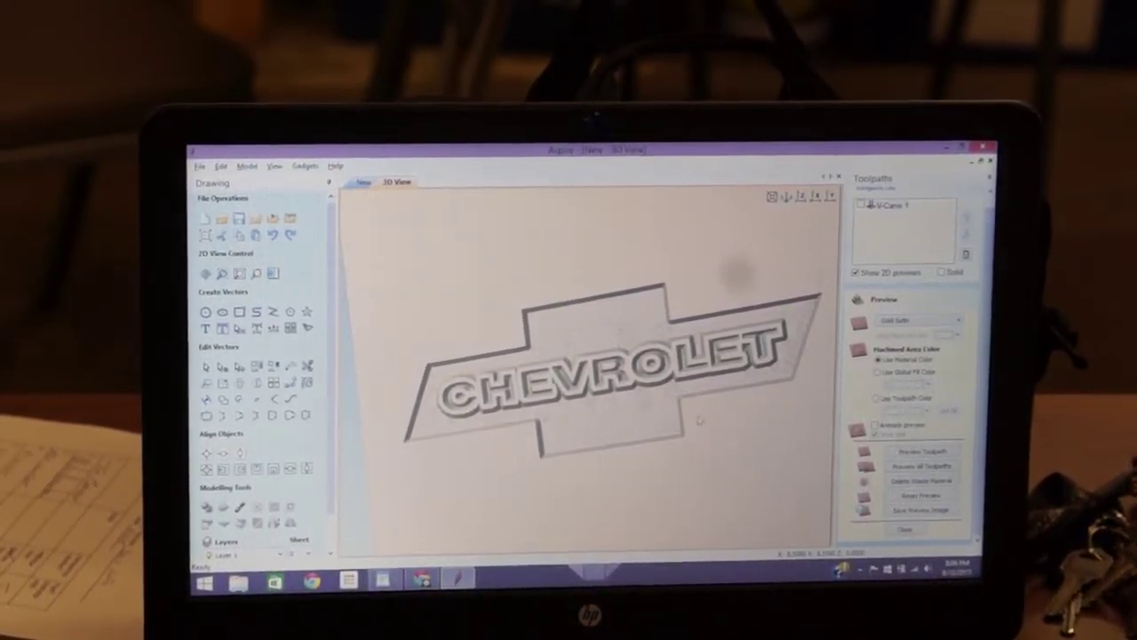
{"action": "left_click_drag", "start_coordinate": [700, 419], "coordinate": [675, 471]}
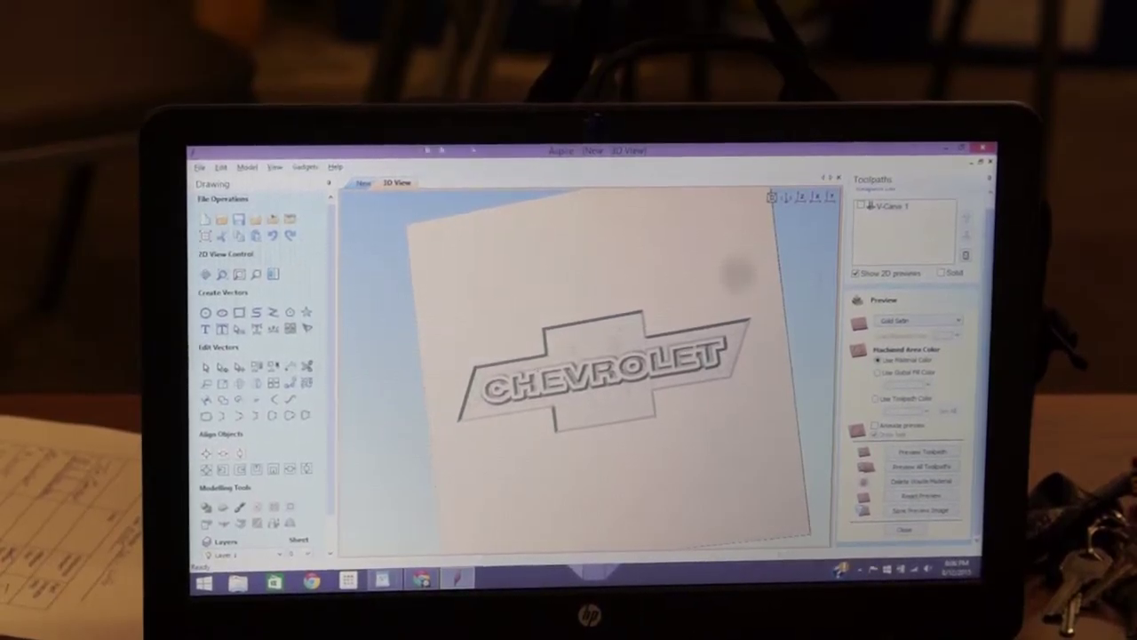
{"action": "left_click", "coordinate": [364, 182]}
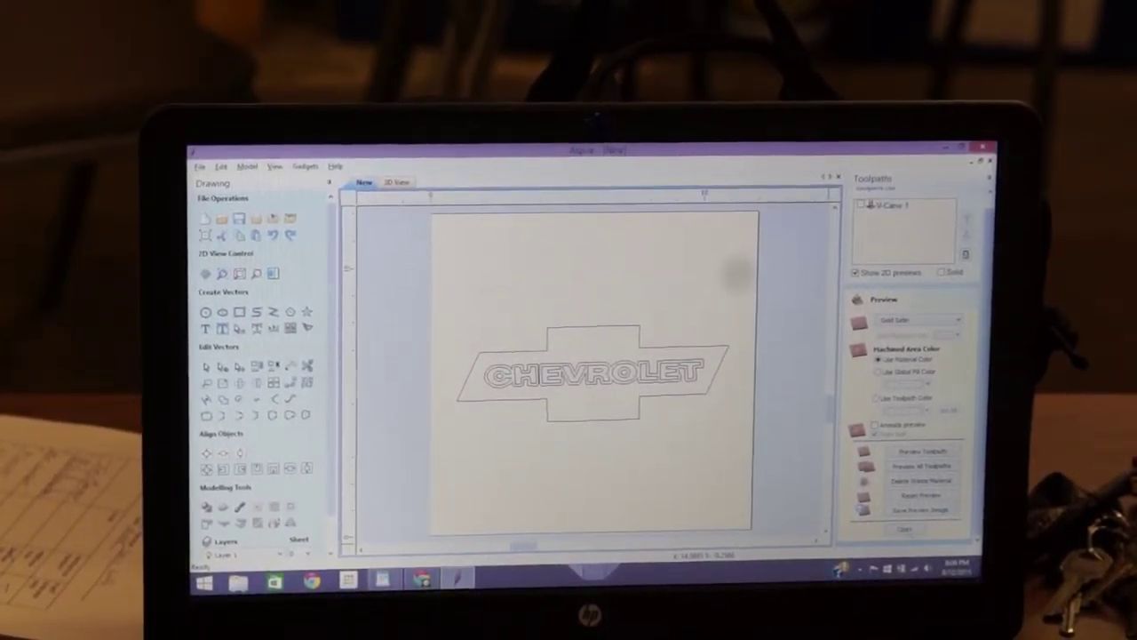
{"action": "left_click", "coordinate": [904, 529]}
Bring up Save Toolpaths and reopen the V-Carve 1 toolpath for editing
{"action": "left_click", "coordinate": [949, 384]}
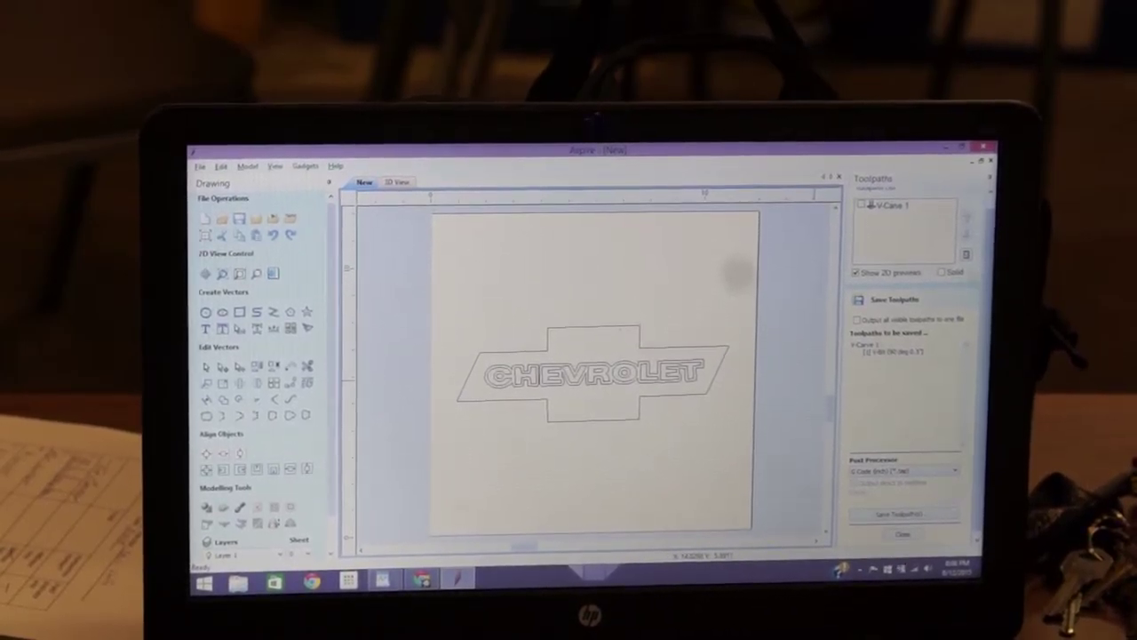
{"action": "double_click", "coordinate": [889, 206]}
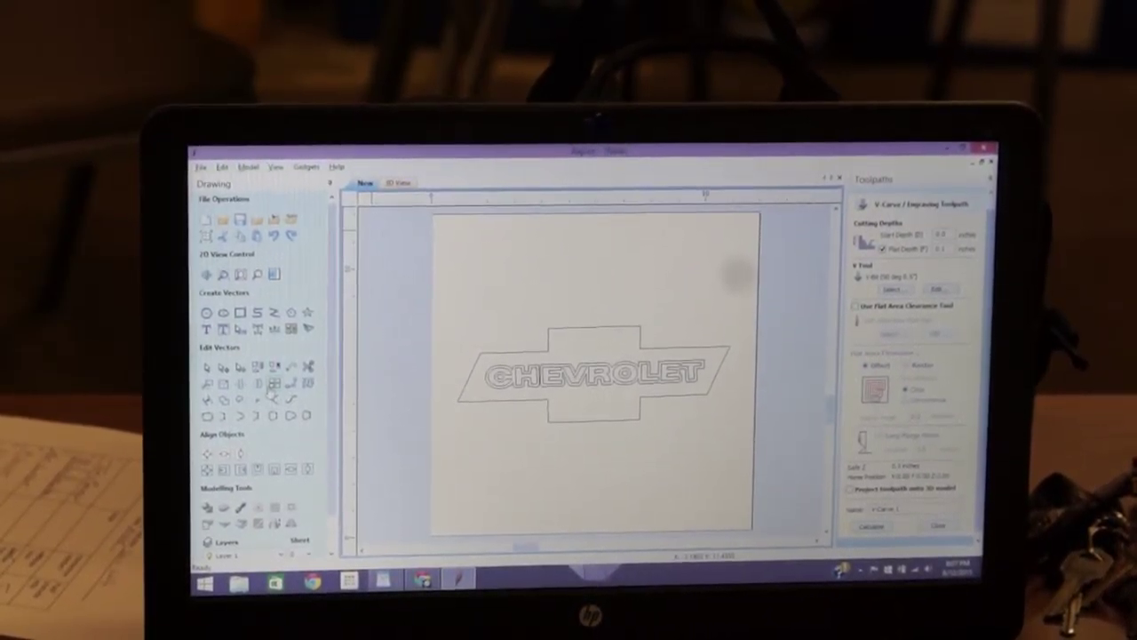
Cancel a stray circle and reset the V-Carve 3D carving preview
{"action": "left_click", "coordinate": [206, 312]}
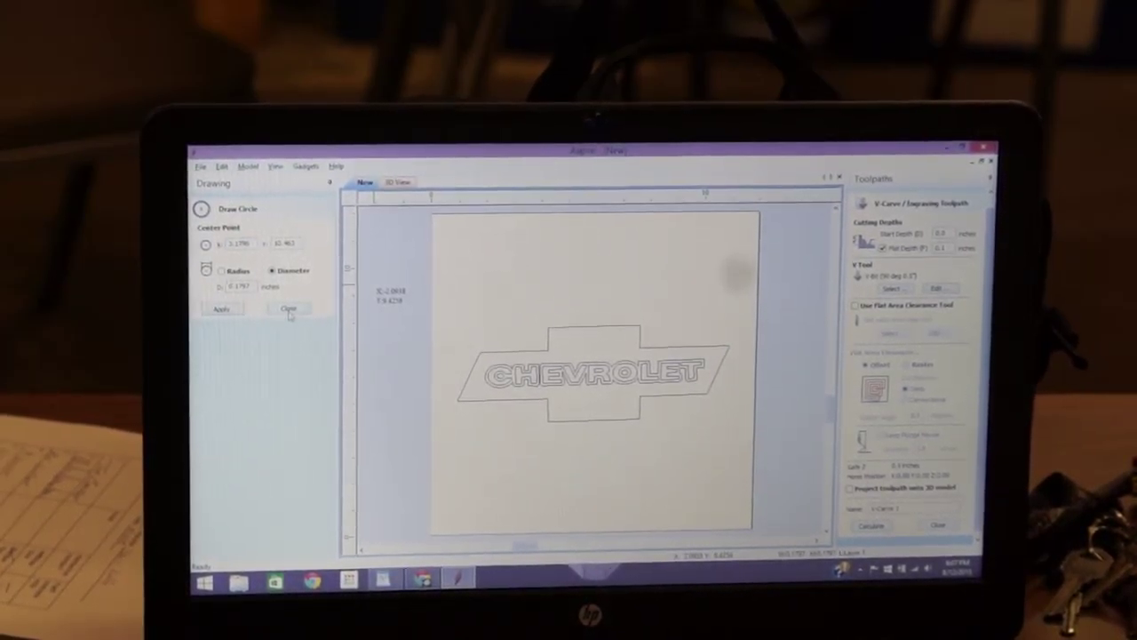
{"action": "key", "text": "Escape"}
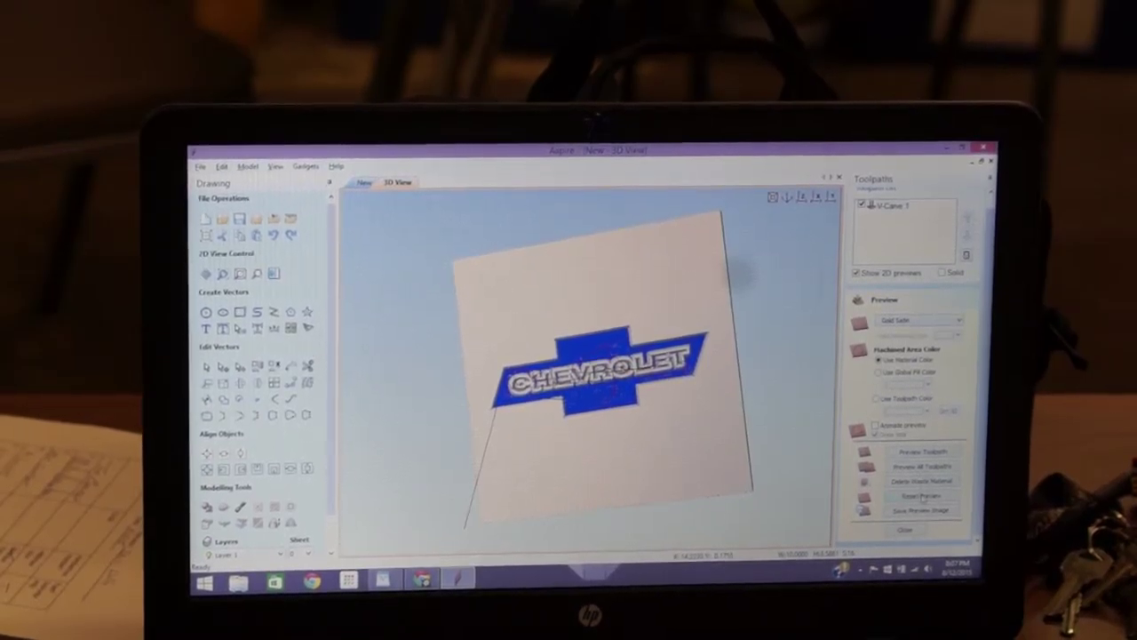
{"action": "left_click", "coordinate": [922, 467]}
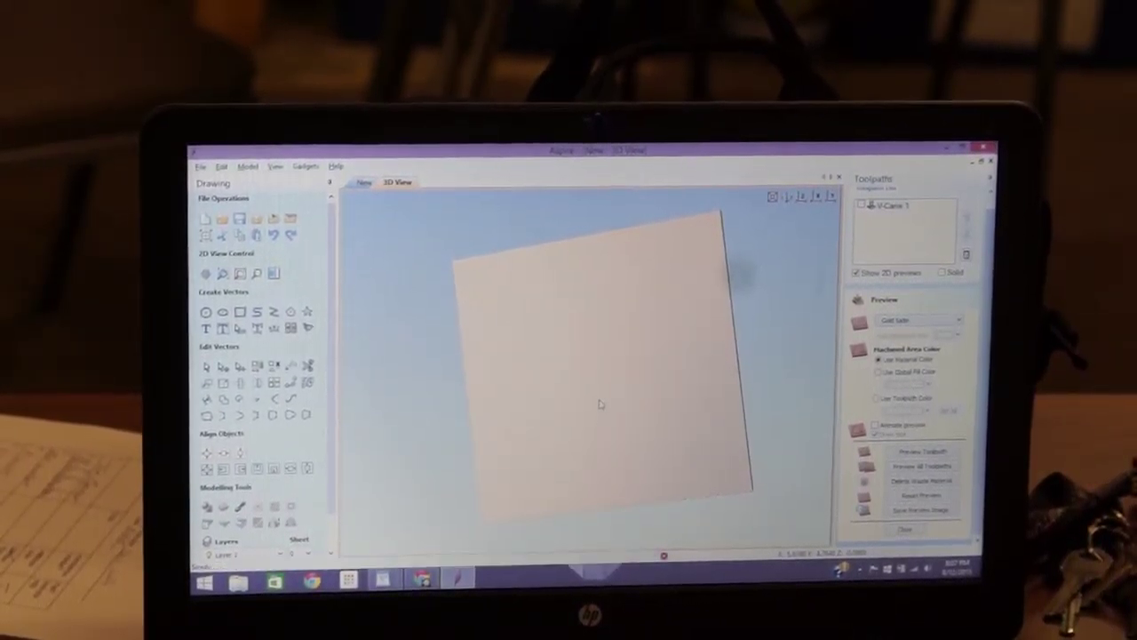
{"action": "scroll", "coordinate": [601, 404], "scroll_direction": "up", "scroll_amount": 3}
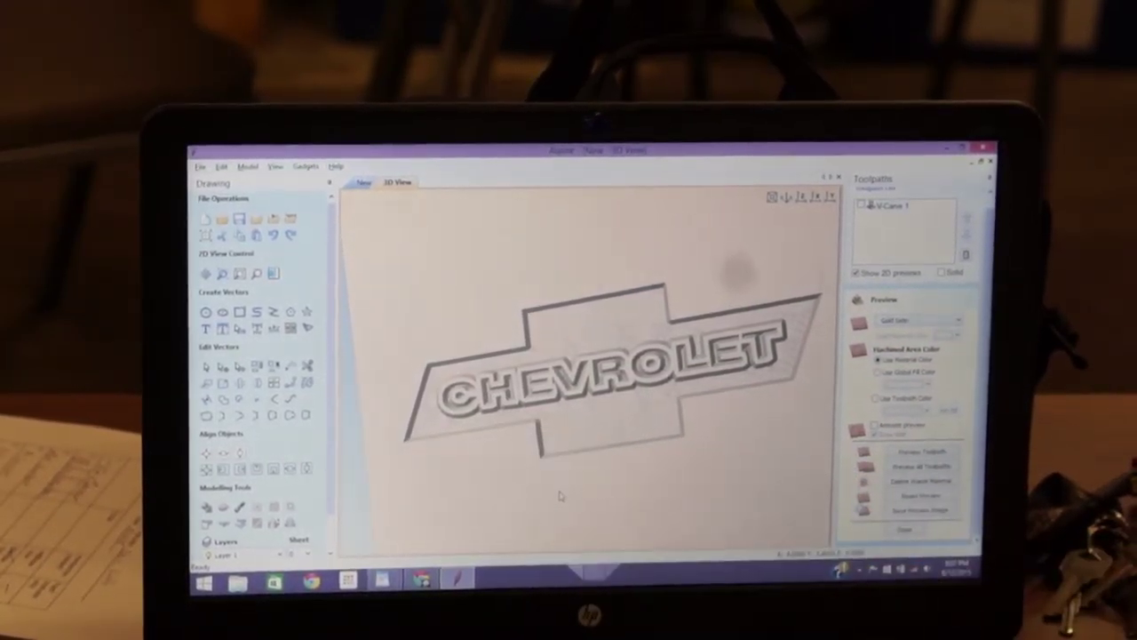
Return to the 2D drawing view and start the Copy Along Vectors tool
{"action": "left_click", "coordinate": [364, 182]}
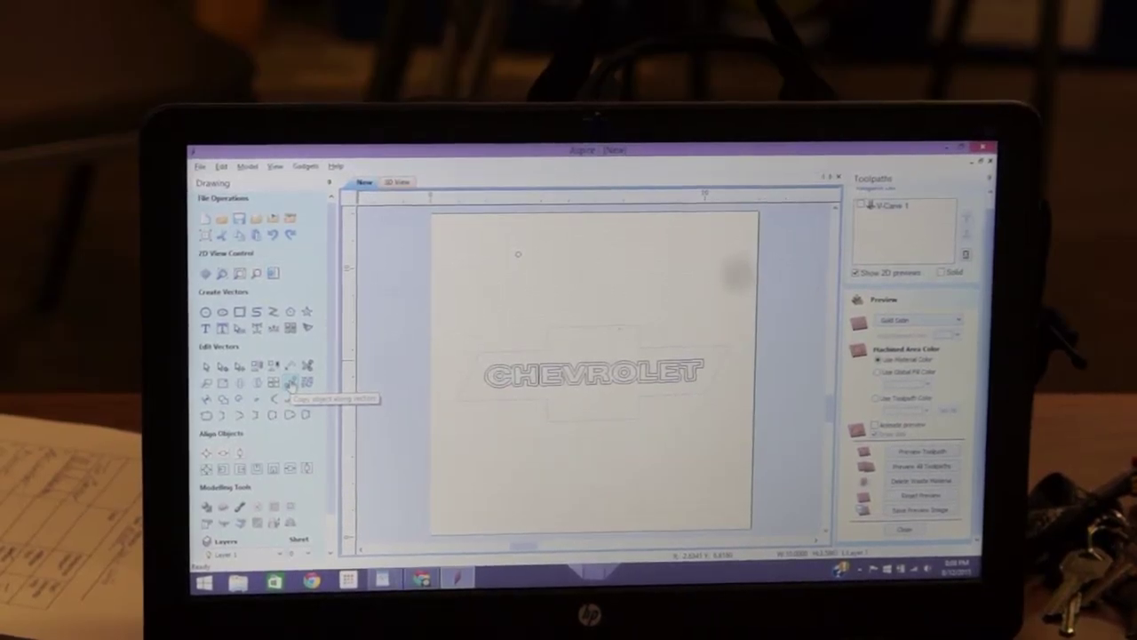
{"action": "left_click", "coordinate": [290, 383]}
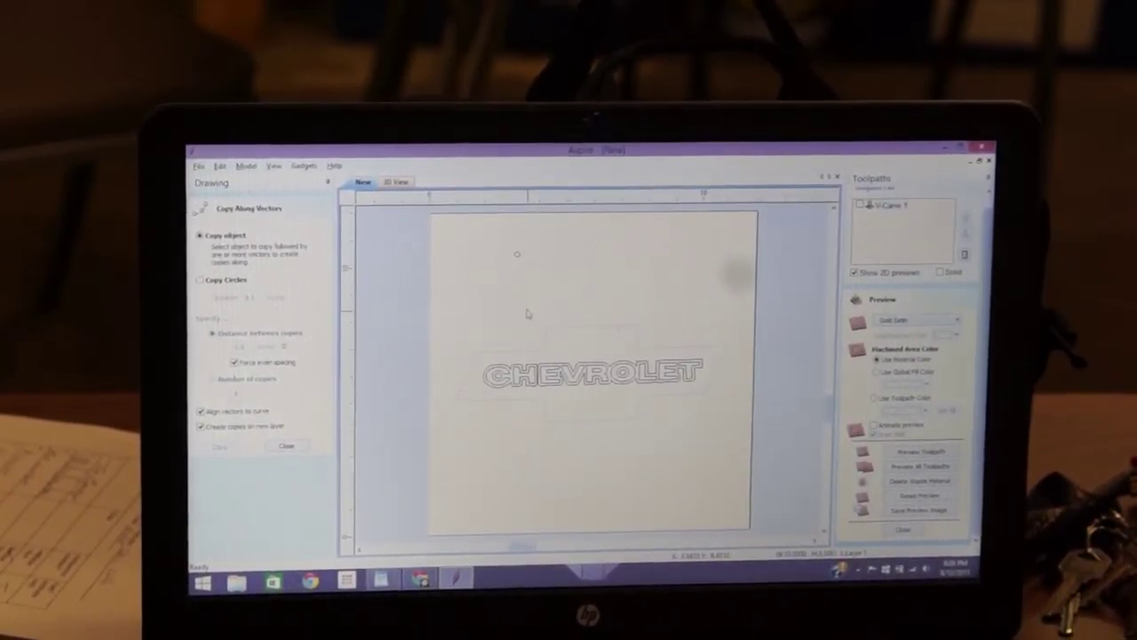
{"action": "left_click", "coordinate": [516, 255]}
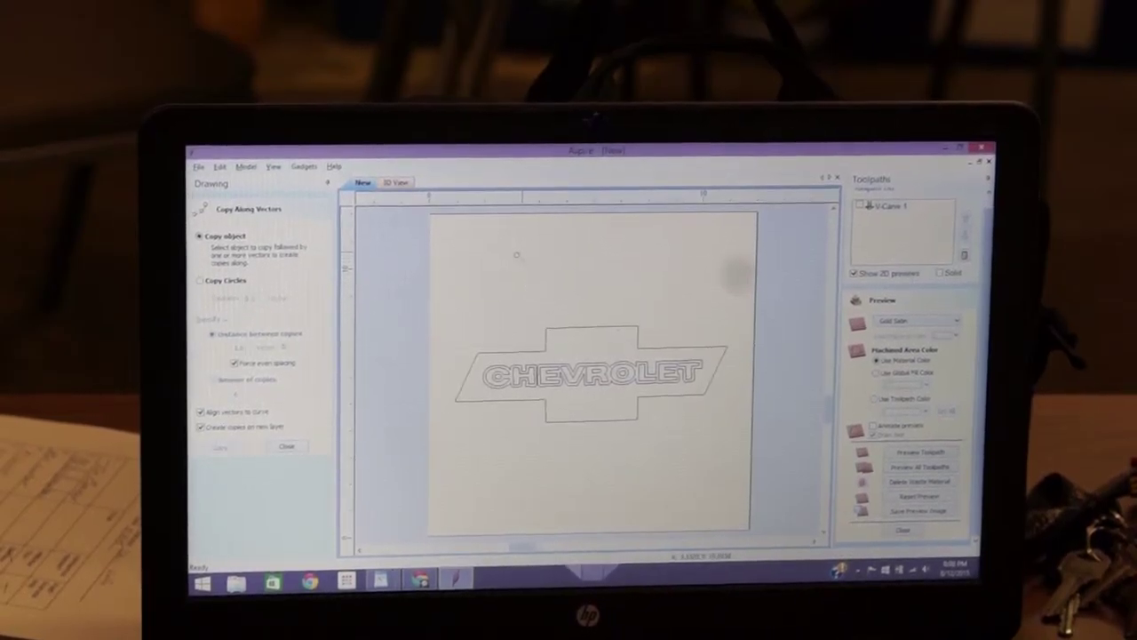
{"action": "left_click", "coordinate": [549, 331]}
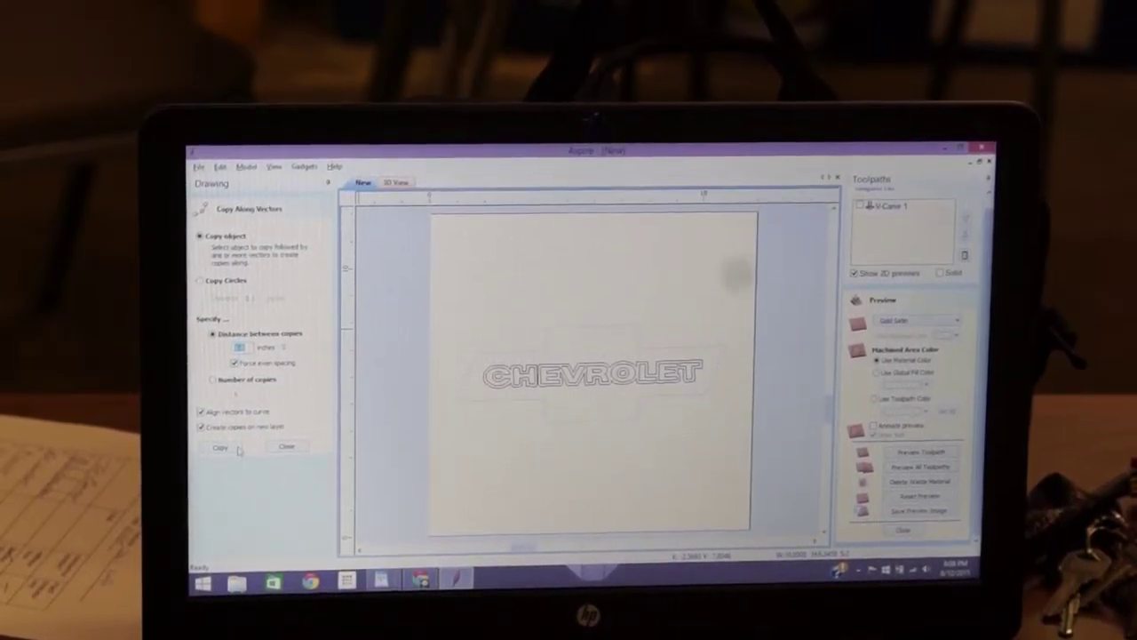
{"action": "left_click", "coordinate": [236, 449]}
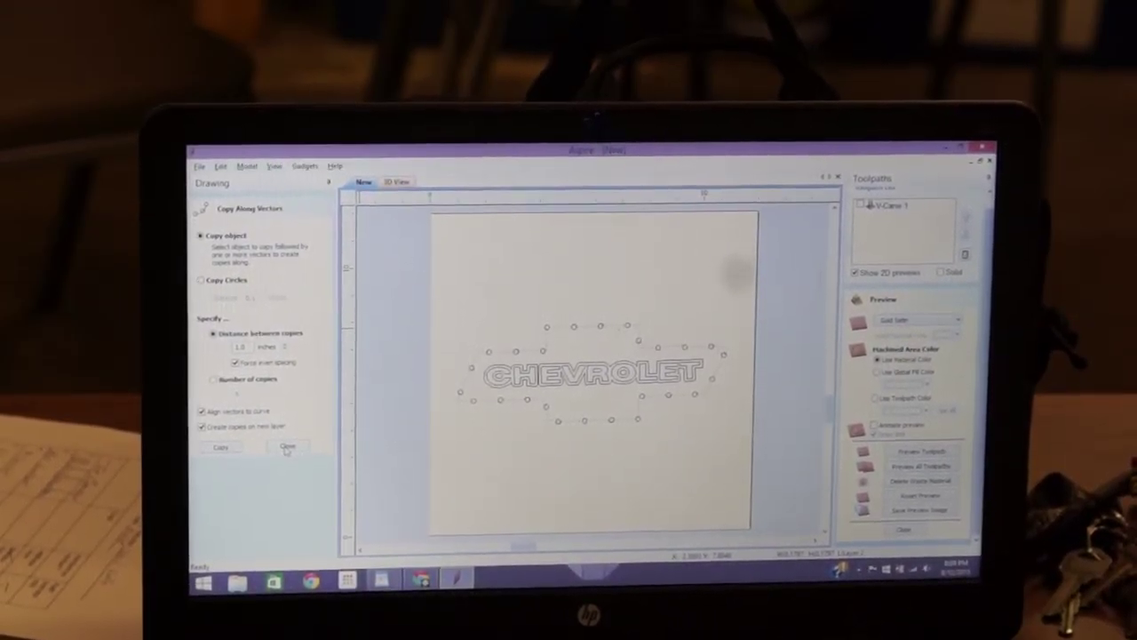
{"action": "left_click", "coordinate": [288, 445]}
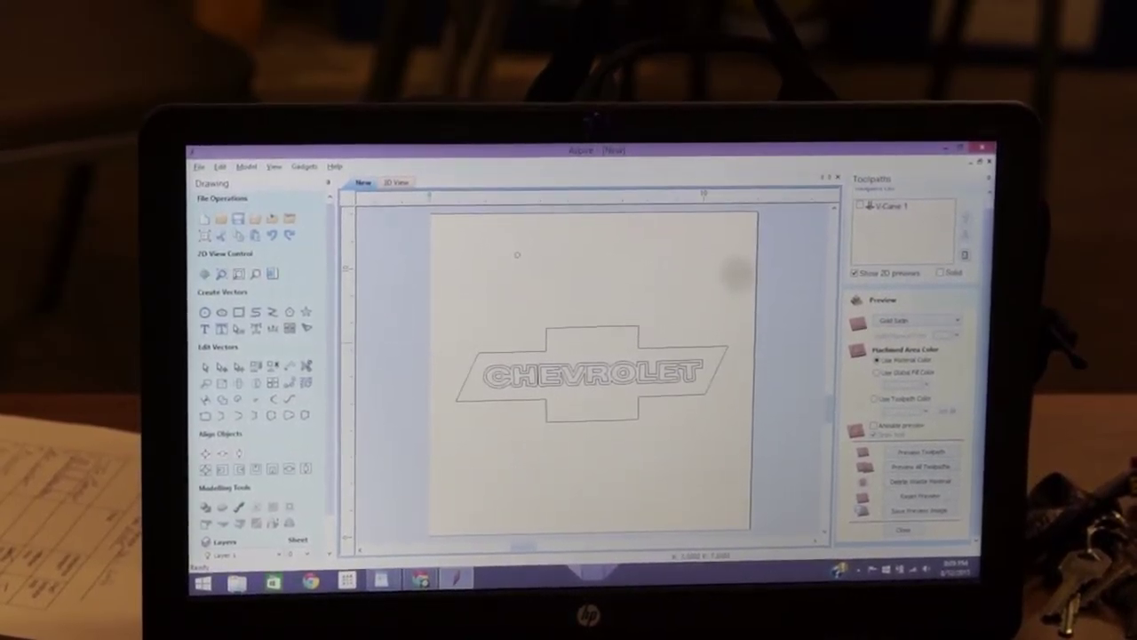
Create an outward offset of the bowtie outline and close the Offset tool
{"action": "left_click", "coordinate": [221, 398]}
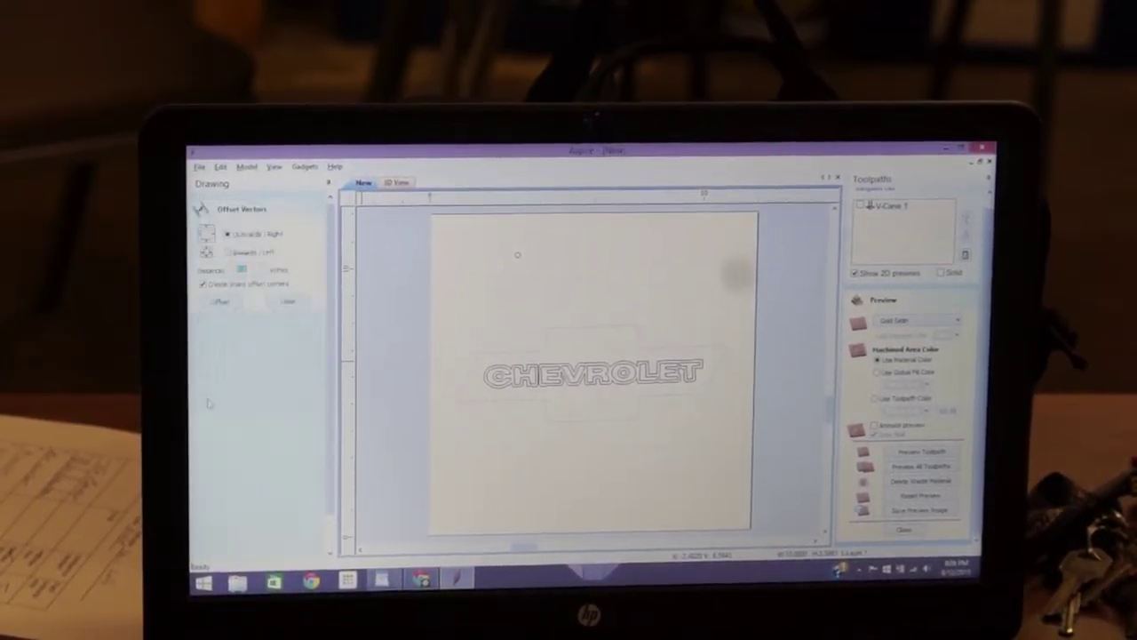
{"action": "left_click", "coordinate": [223, 302]}
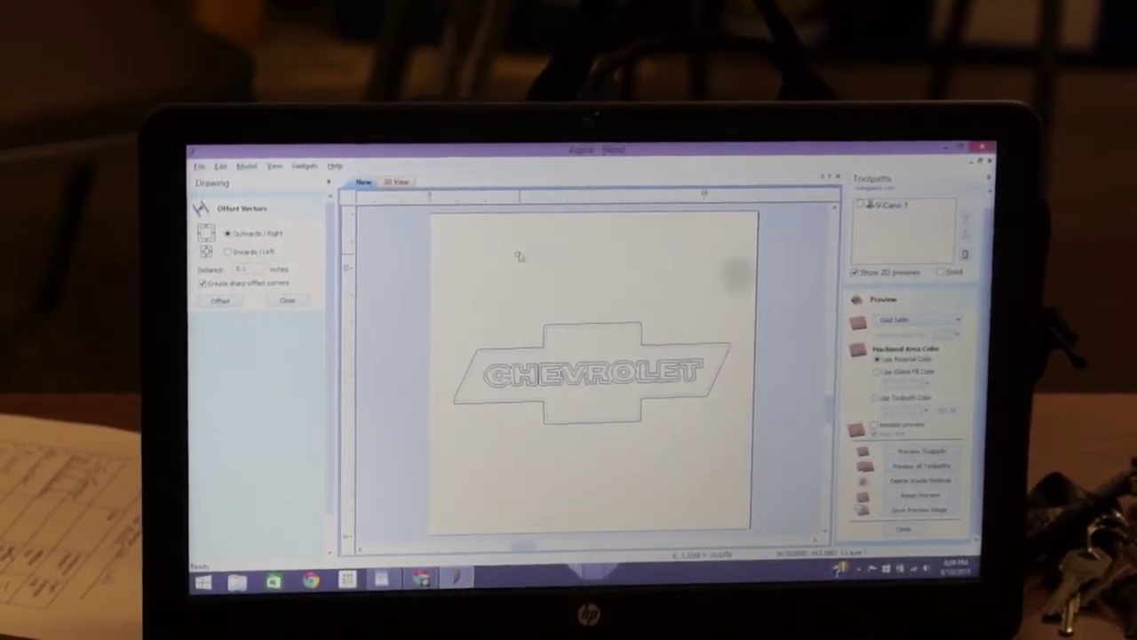
{"action": "left_click", "coordinate": [287, 301]}
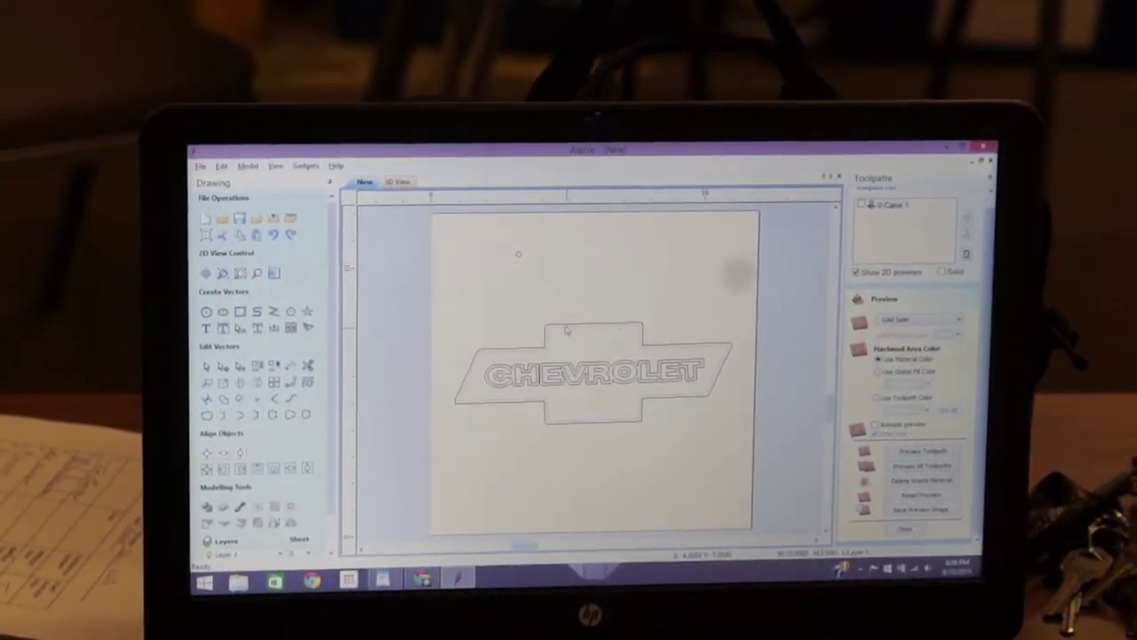
Delete the original inner bowtie outline and select the CHEVROLET text outline
{"action": "key", "text": "Delete"}
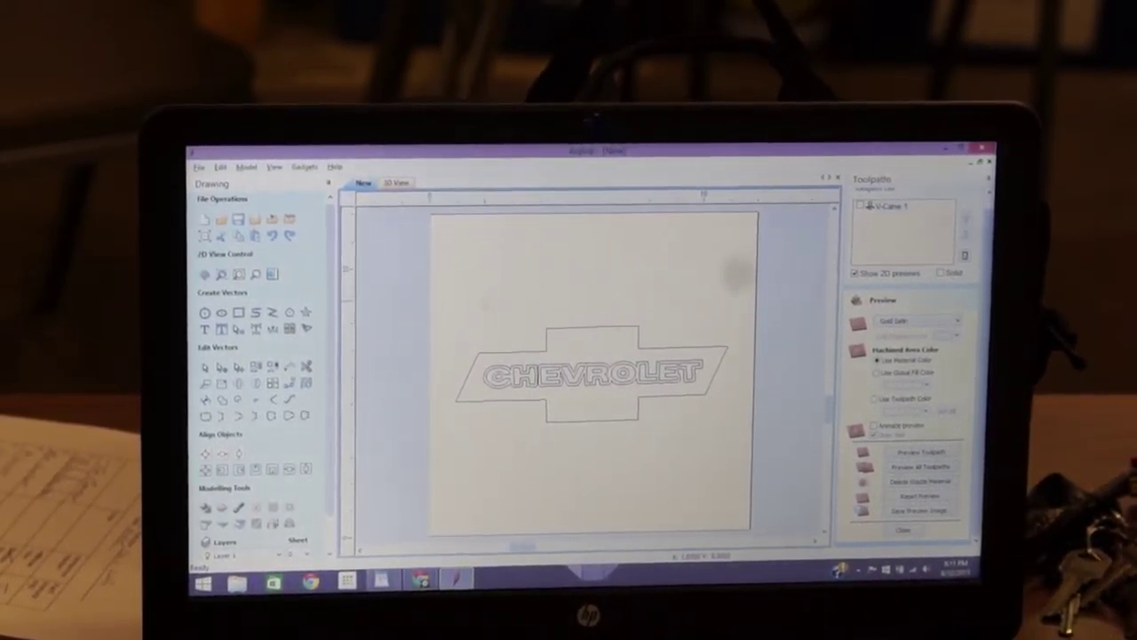
{"action": "left_click", "coordinate": [576, 382]}
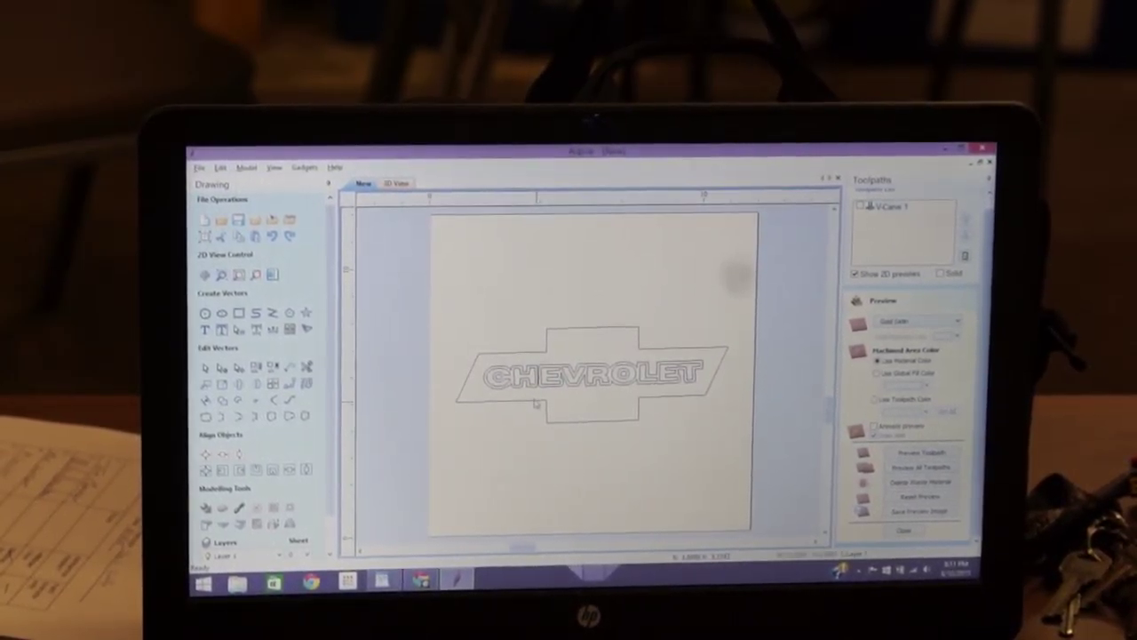
Paste two copies of the selected CHEVROLET logo, then bring up Nest Vectors
{"action": "left_click", "coordinate": [551, 420]}
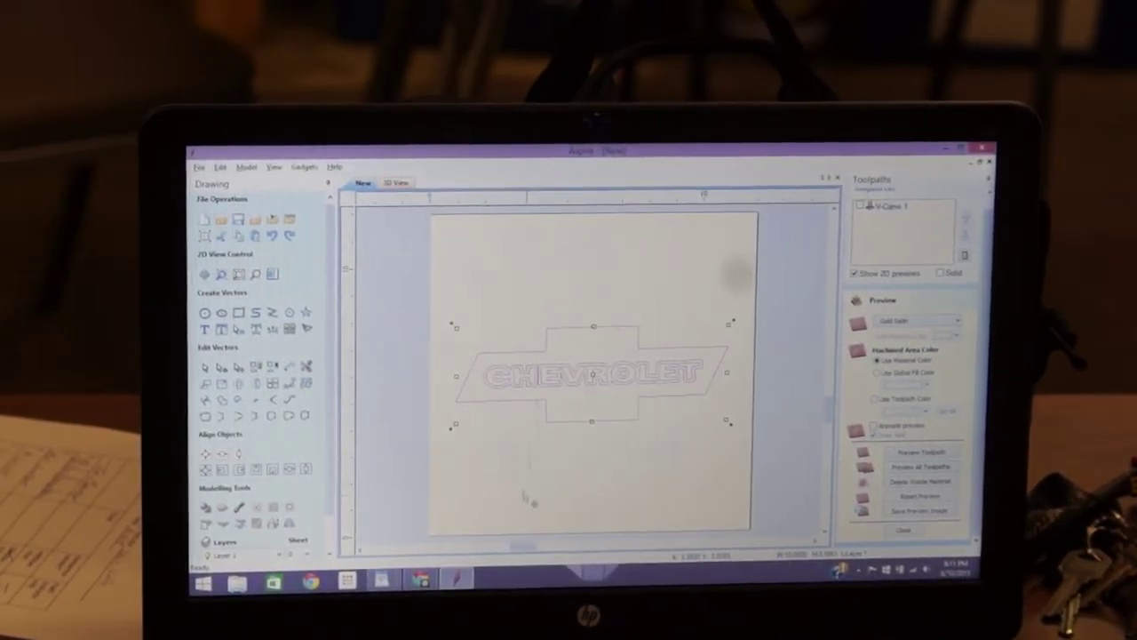
{"action": "key", "text": "ctrl+v"}
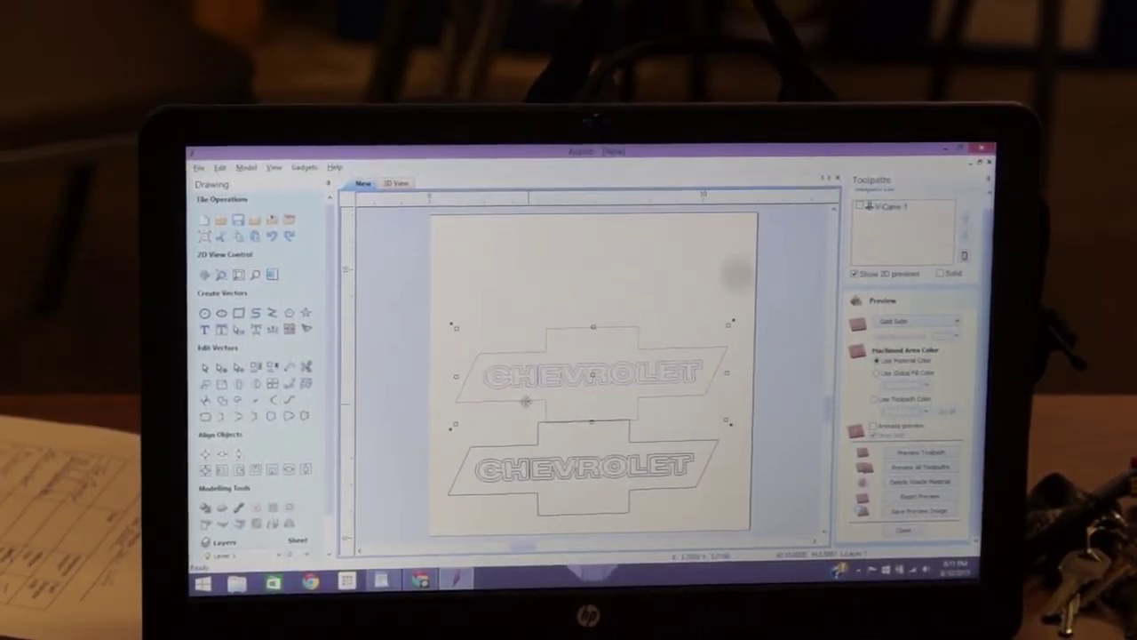
{"action": "key", "text": "ctrl+v"}
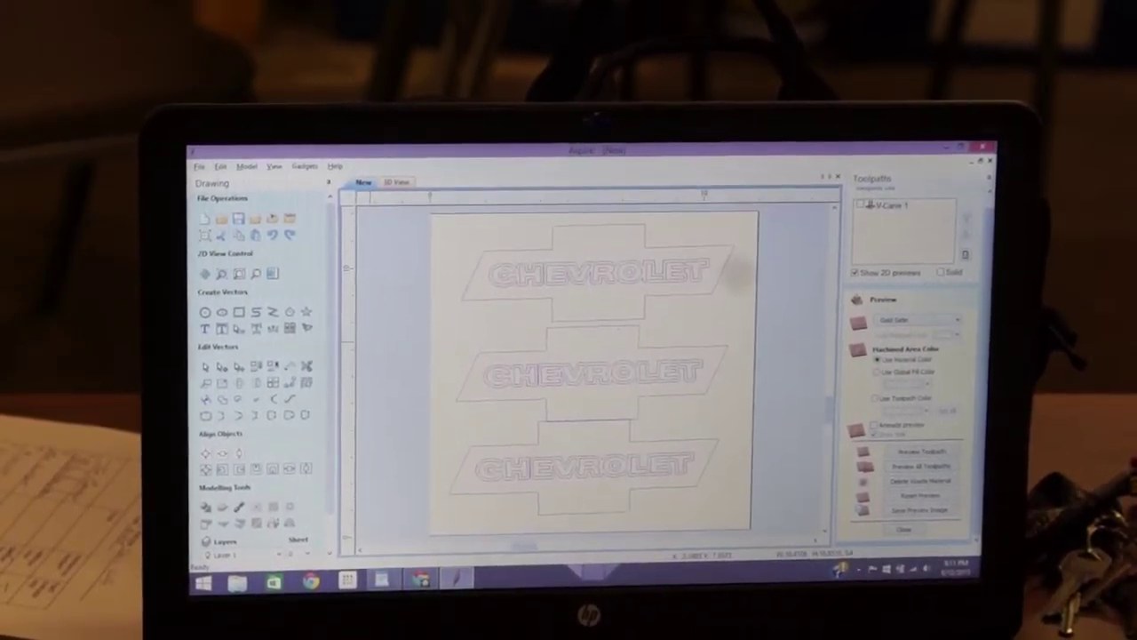
{"action": "left_click", "coordinate": [307, 382]}
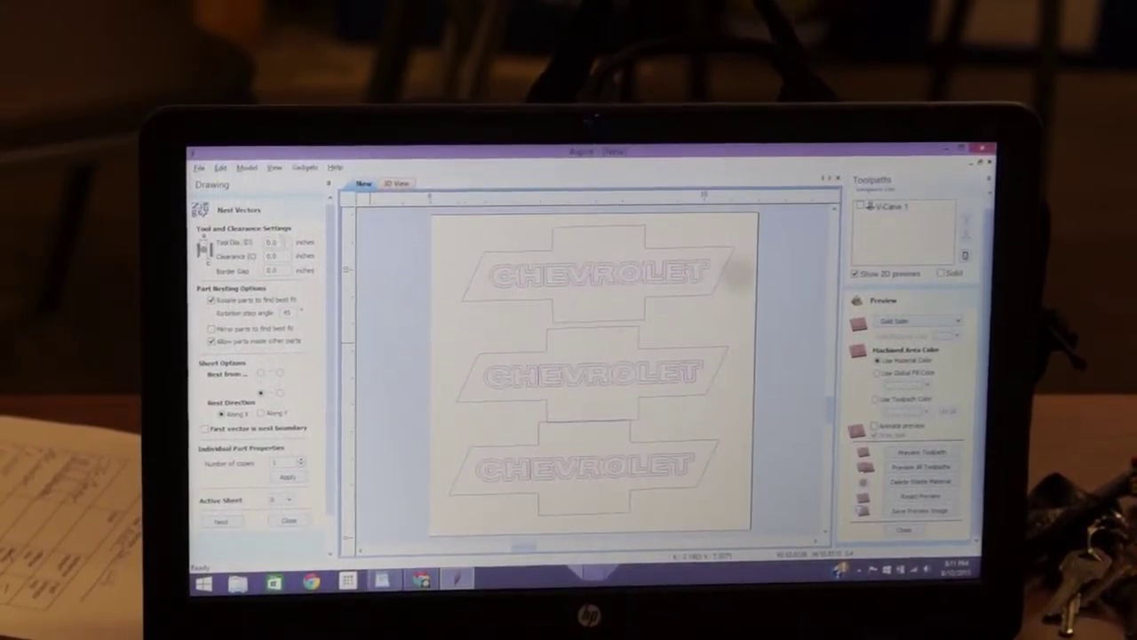
{"action": "type", "text": ".25"}
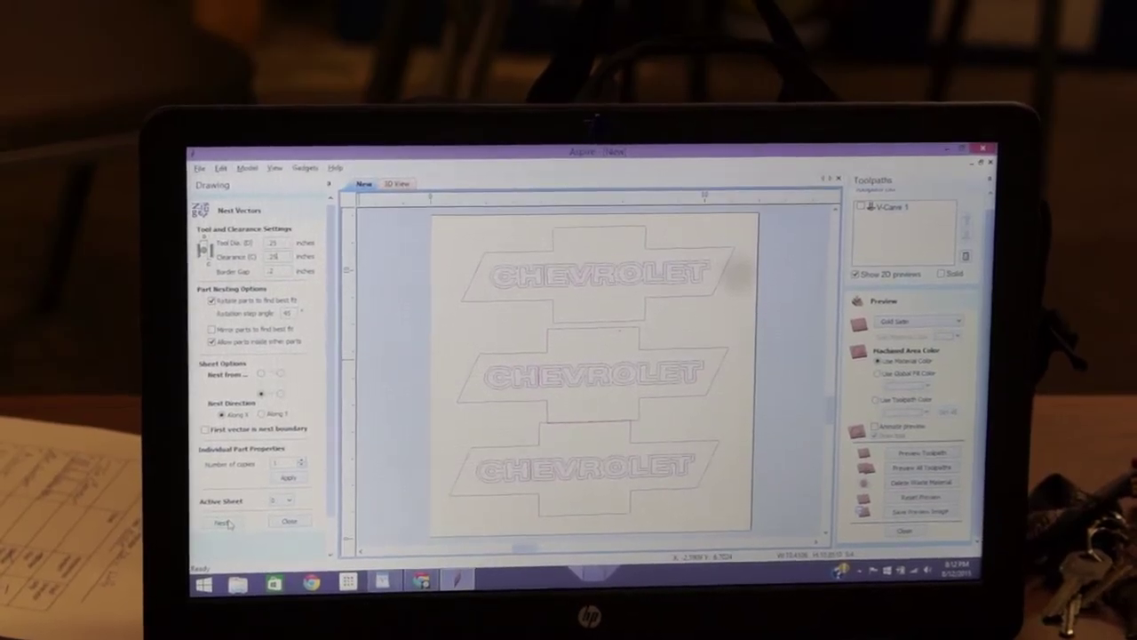
Nest the bowtie logos with .25 inch tool diameter and clearance
{"action": "left_click", "coordinate": [224, 522]}
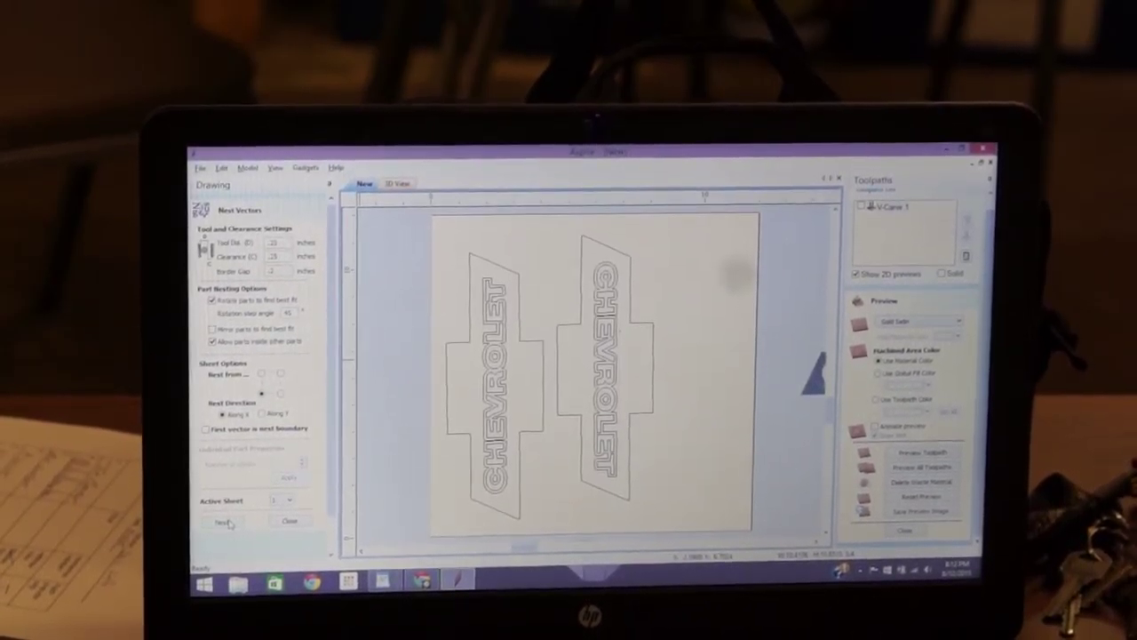
{"action": "scroll", "coordinate": [655, 342], "scroll_direction": "down", "scroll_amount": 3}
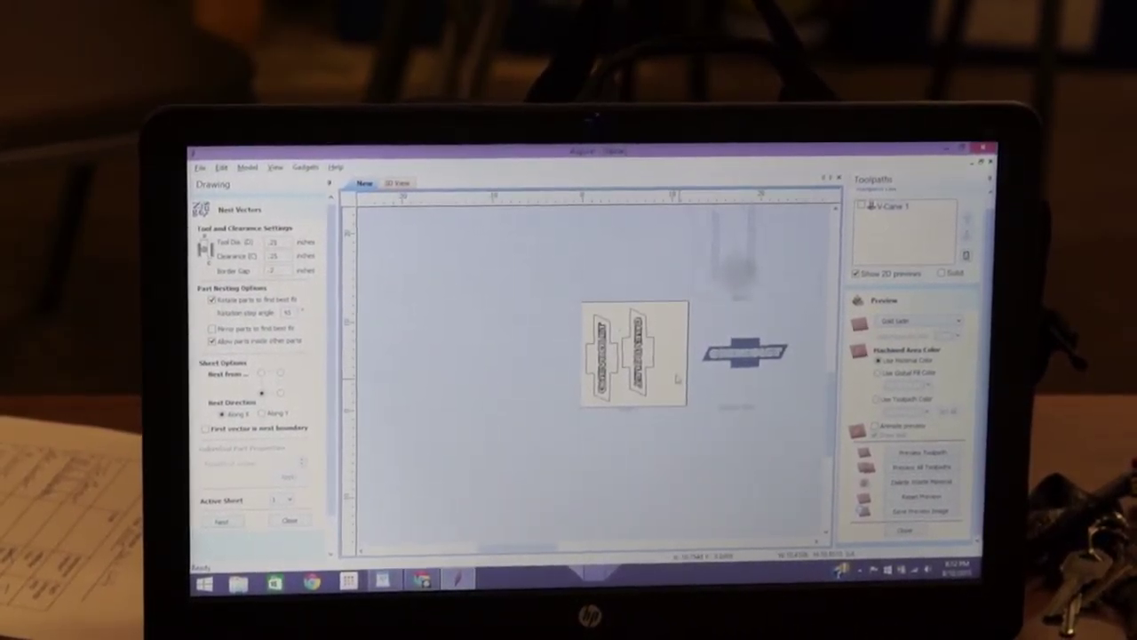
{"action": "scroll", "coordinate": [675, 362], "scroll_direction": "down", "scroll_amount": 2}
{"action": "scroll", "coordinate": [675, 362], "scroll_direction": "up", "scroll_amount": 2}
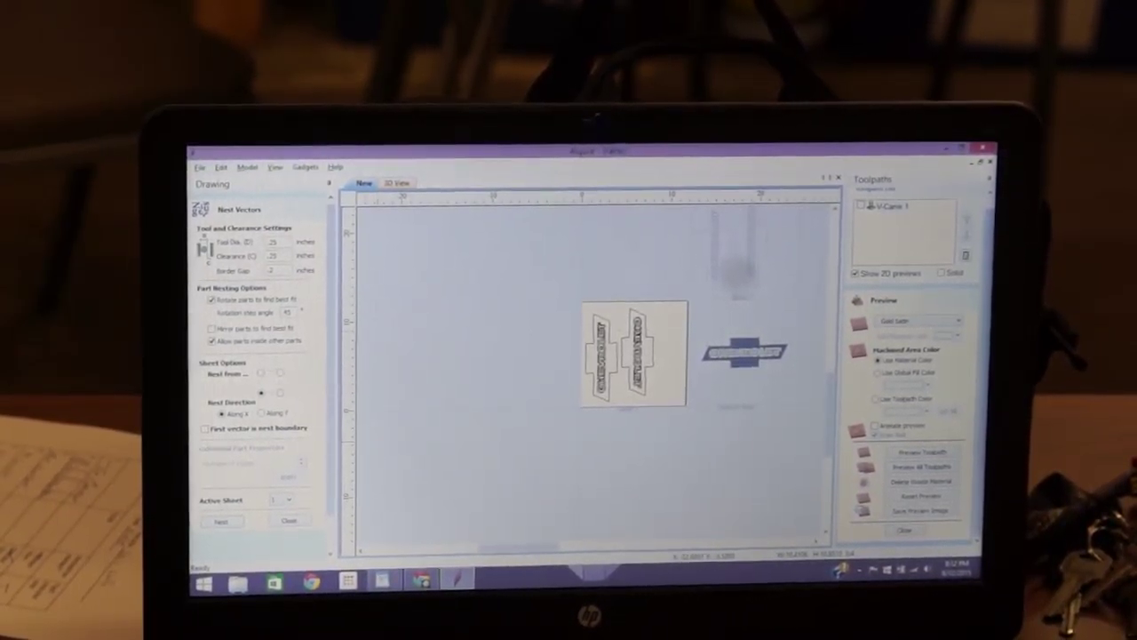
Close Nest Vectors, zoom to the single-logo sheet, and select the CHEVROLET vectors
{"action": "left_click", "coordinate": [288, 521]}
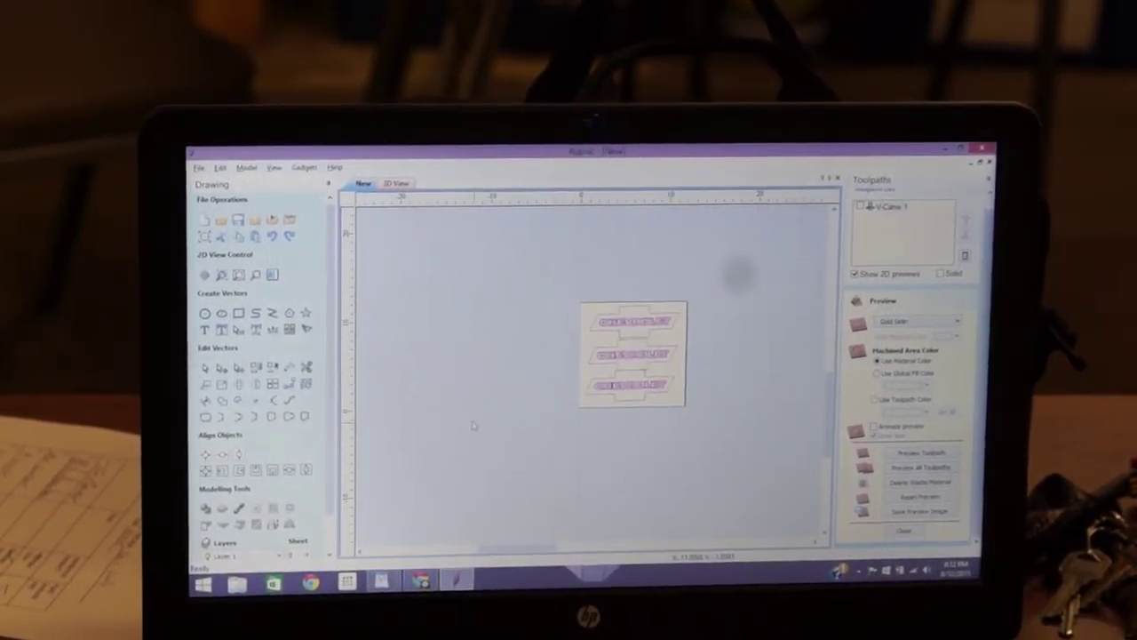
{"action": "key", "text": "F3"}
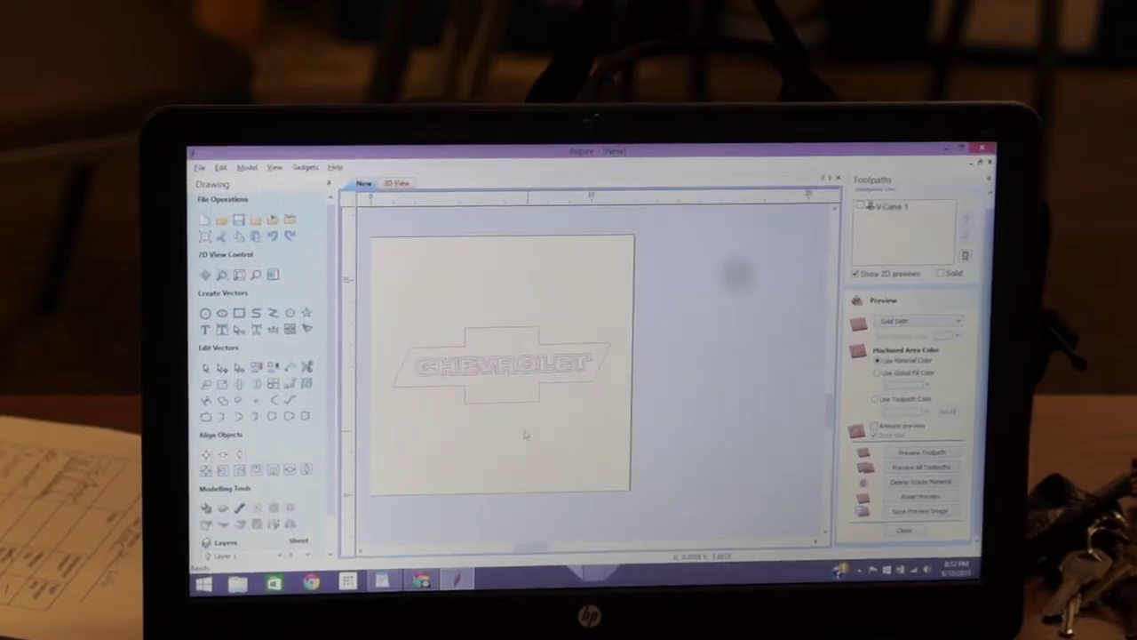
{"action": "left_click", "coordinate": [466, 398]}
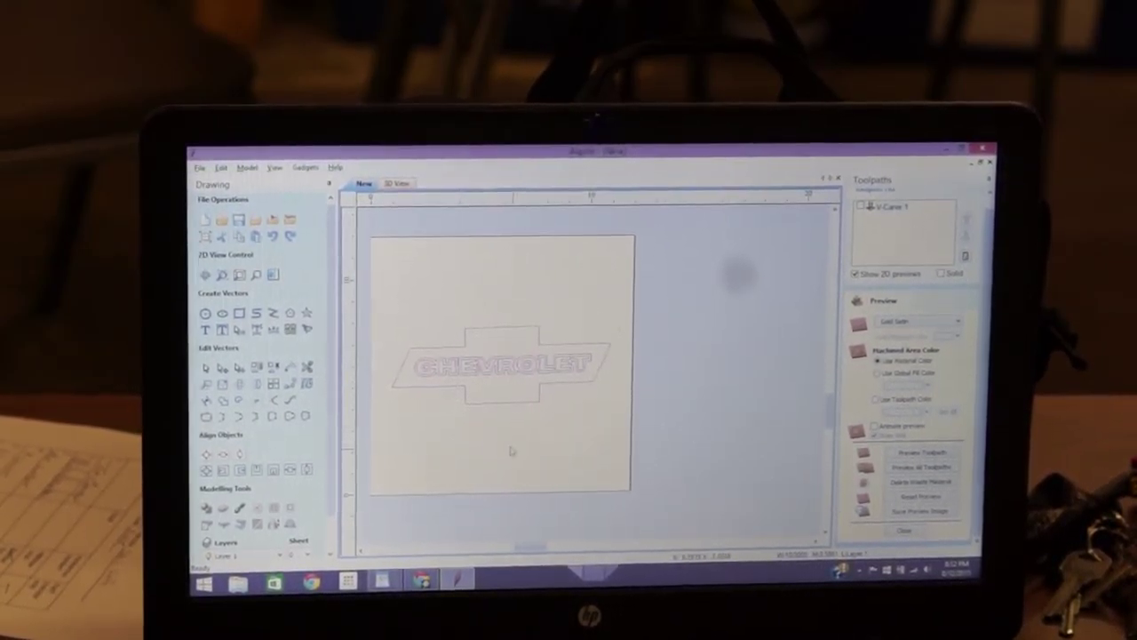
{"action": "scroll", "coordinate": [450, 391], "scroll_direction": "up", "scroll_amount": 3}
{"action": "scroll", "coordinate": [450, 391], "scroll_direction": "down", "scroll_amount": 4}
{"action": "scroll", "coordinate": [453, 384], "scroll_direction": "up", "scroll_amount": 3}
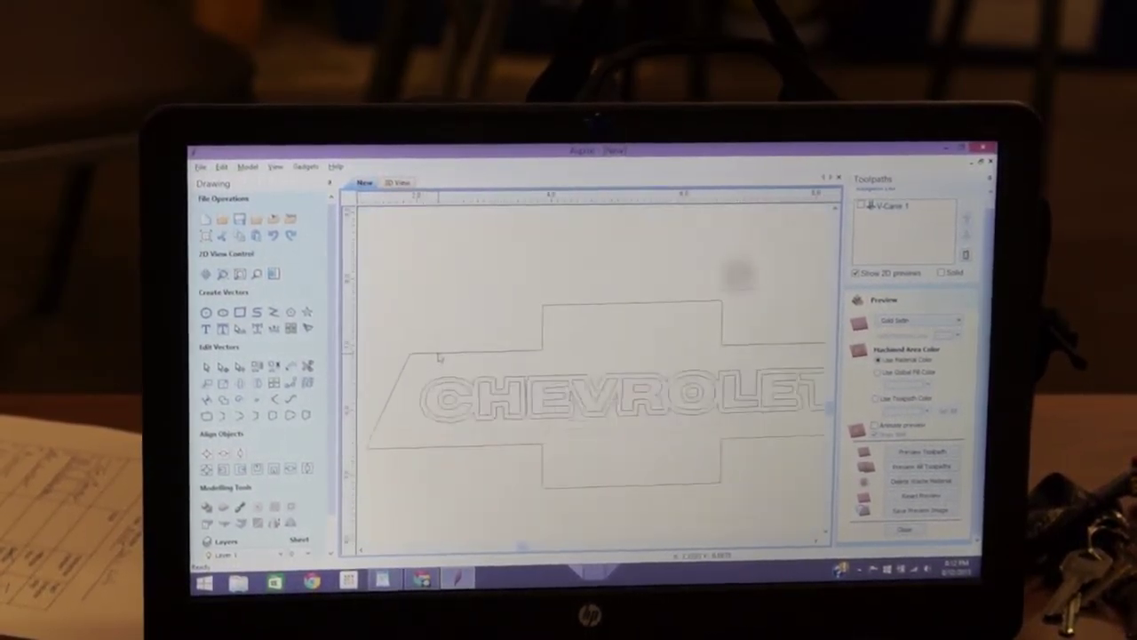
{"action": "scroll", "coordinate": [453, 384], "scroll_direction": "down", "scroll_amount": 2}
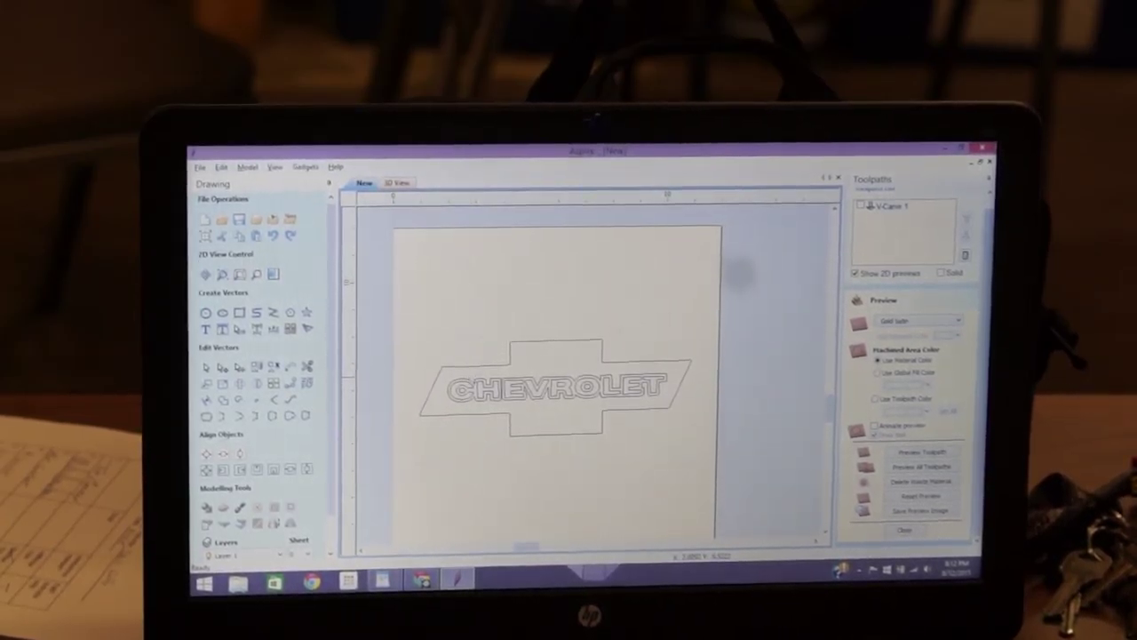
Recalculate V-Carve 1 on the logo, accept the ignored-vectors warning, and return to 2D
{"action": "double_click", "coordinate": [915, 208]}
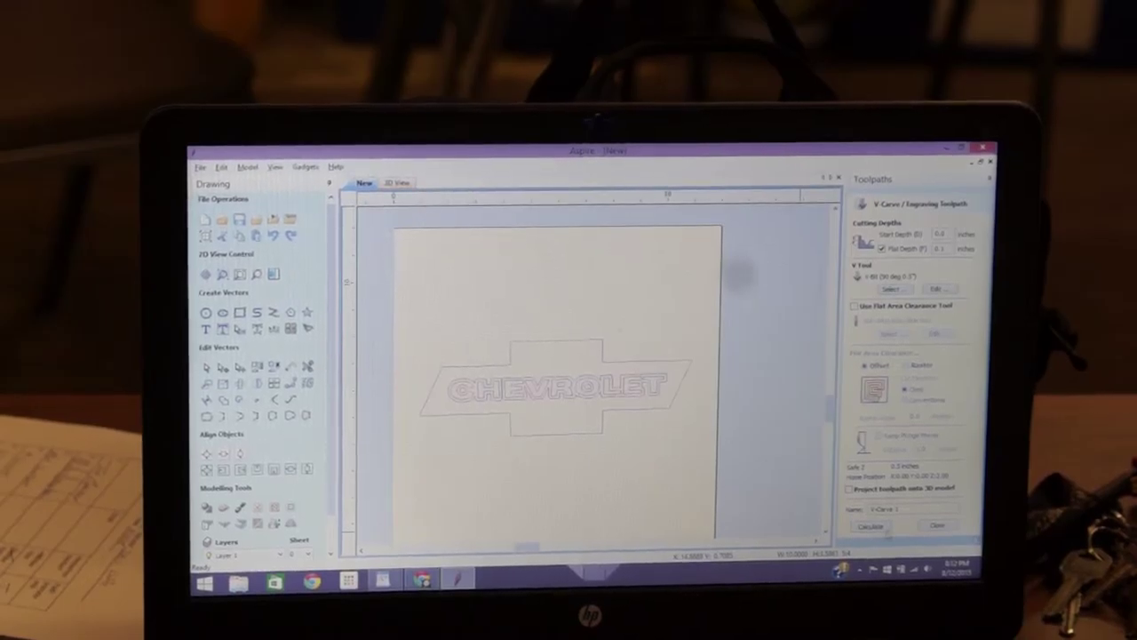
{"action": "key", "text": "ctrl+a"}
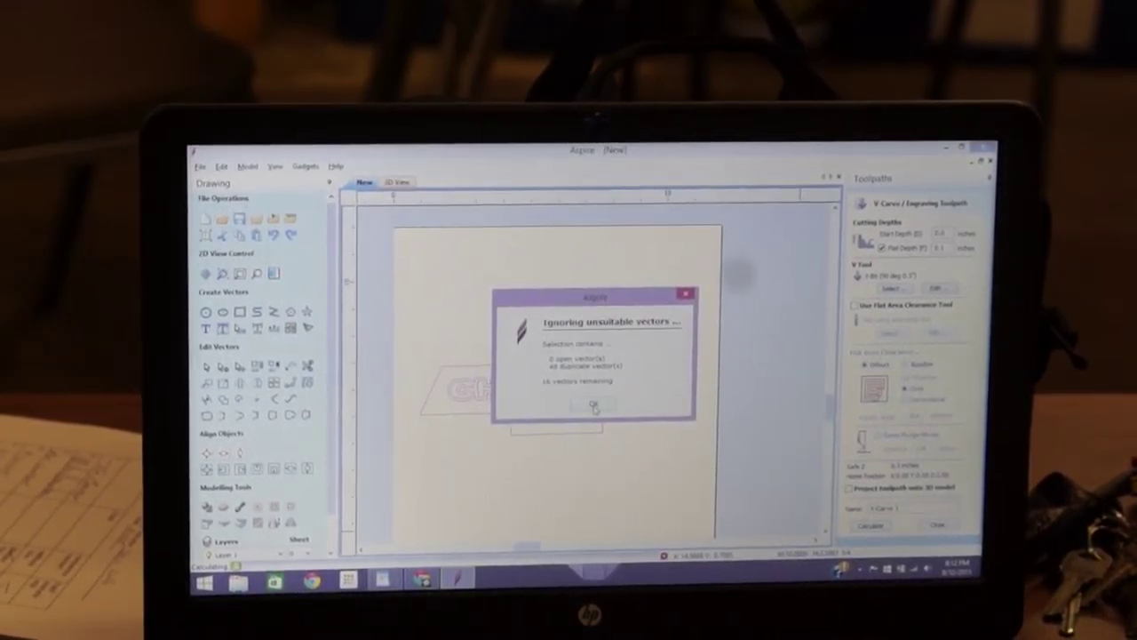
{"action": "left_click", "coordinate": [594, 406]}
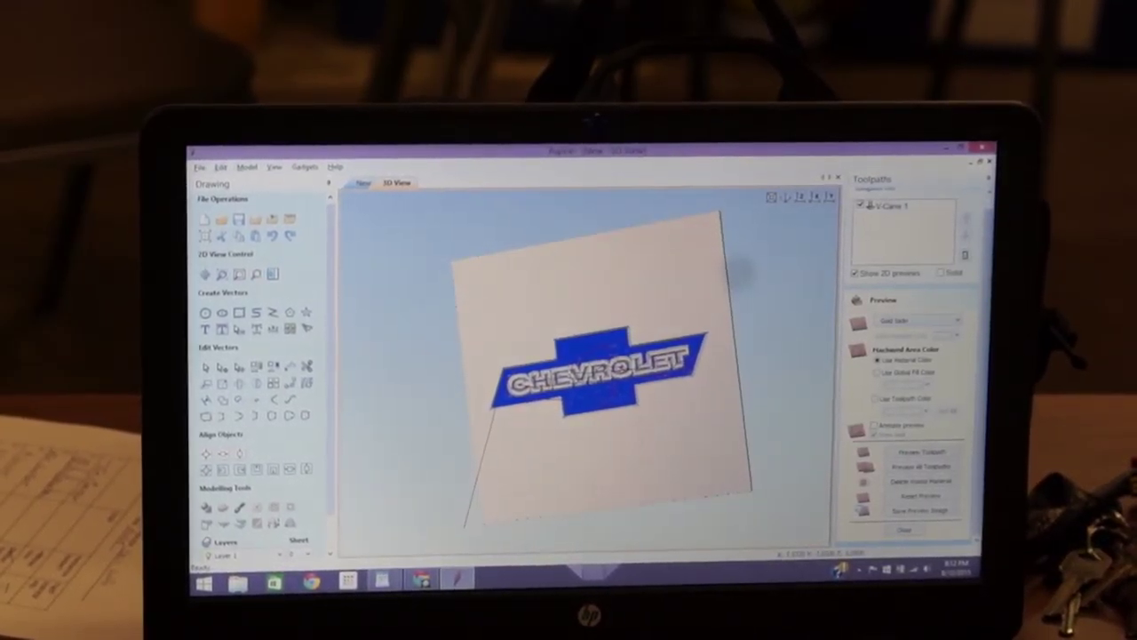
{"action": "key", "text": "F2"}
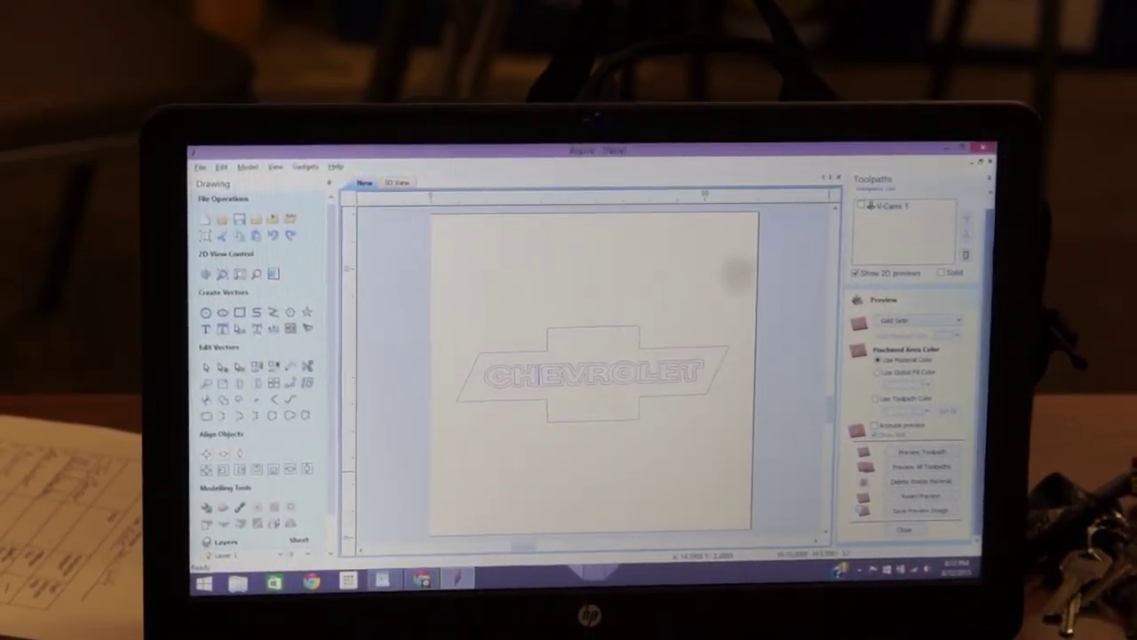
Recalculate V-Carve 1, then simulate the carve and tilt the 3D view to inspect it
{"action": "double_click", "coordinate": [875, 207]}
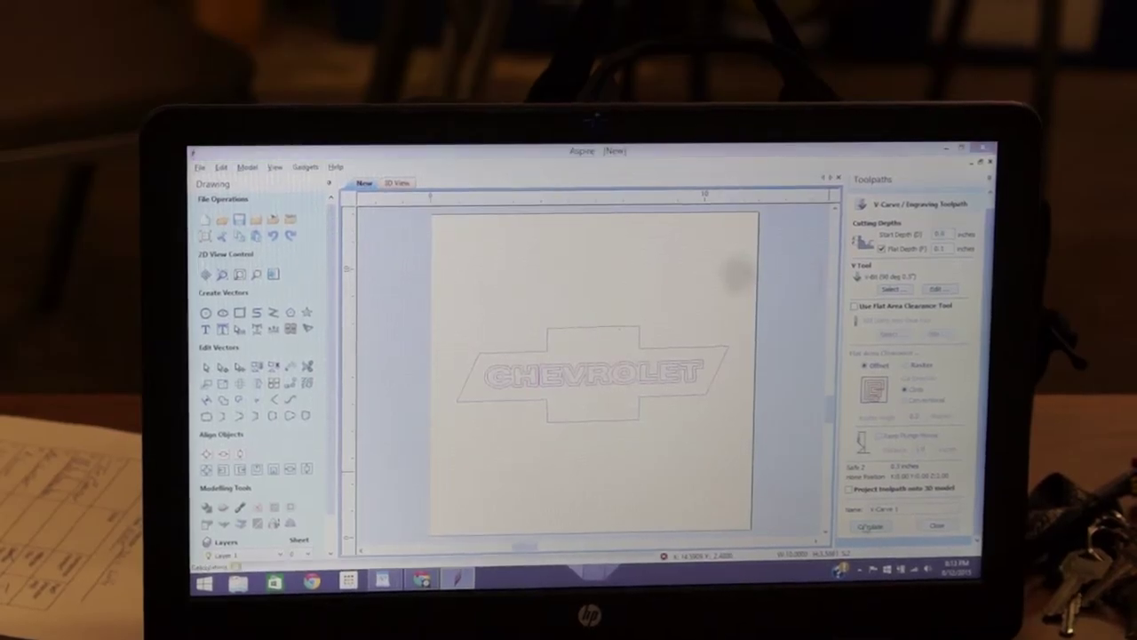
{"action": "left_click", "coordinate": [868, 526]}
{"action": "key", "text": "Return"}
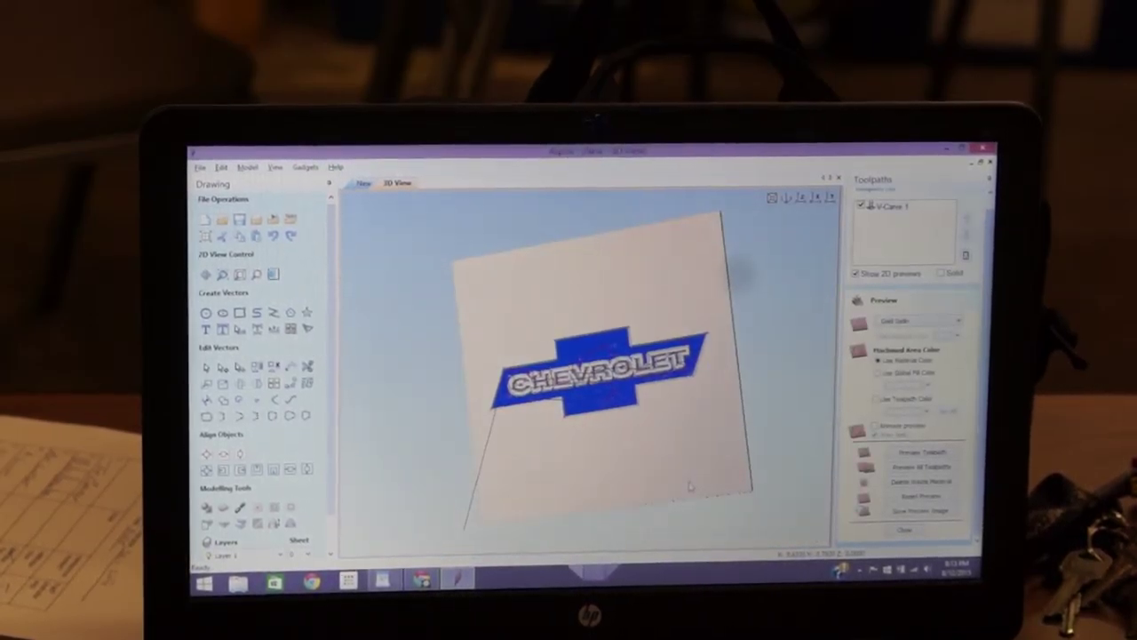
{"action": "key", "text": "F2"}
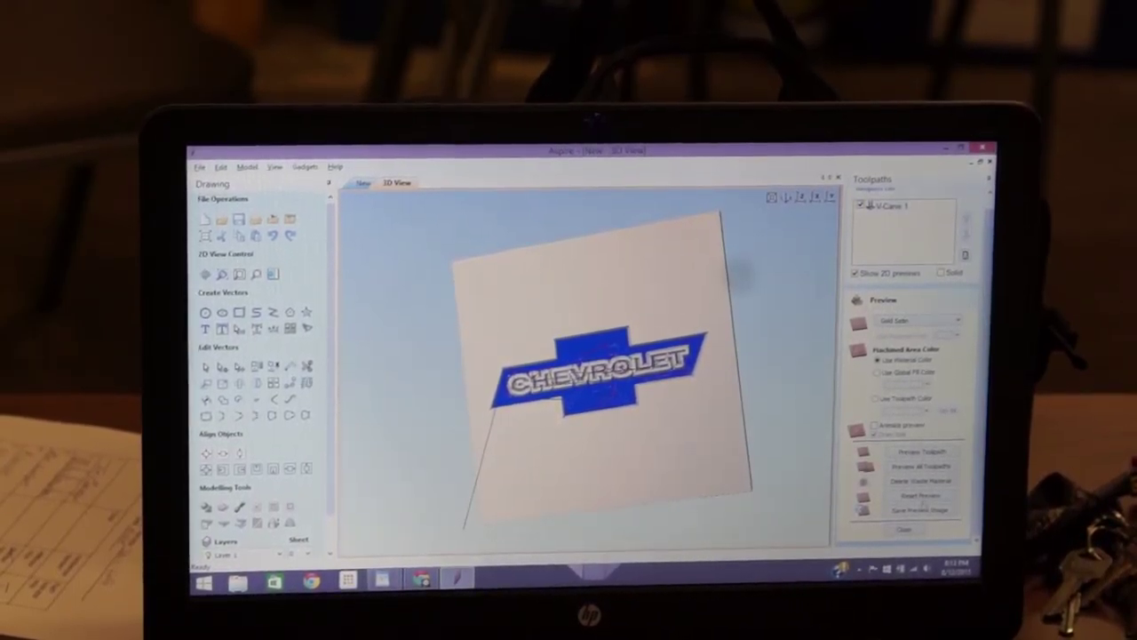
{"action": "left_click", "coordinate": [924, 466]}
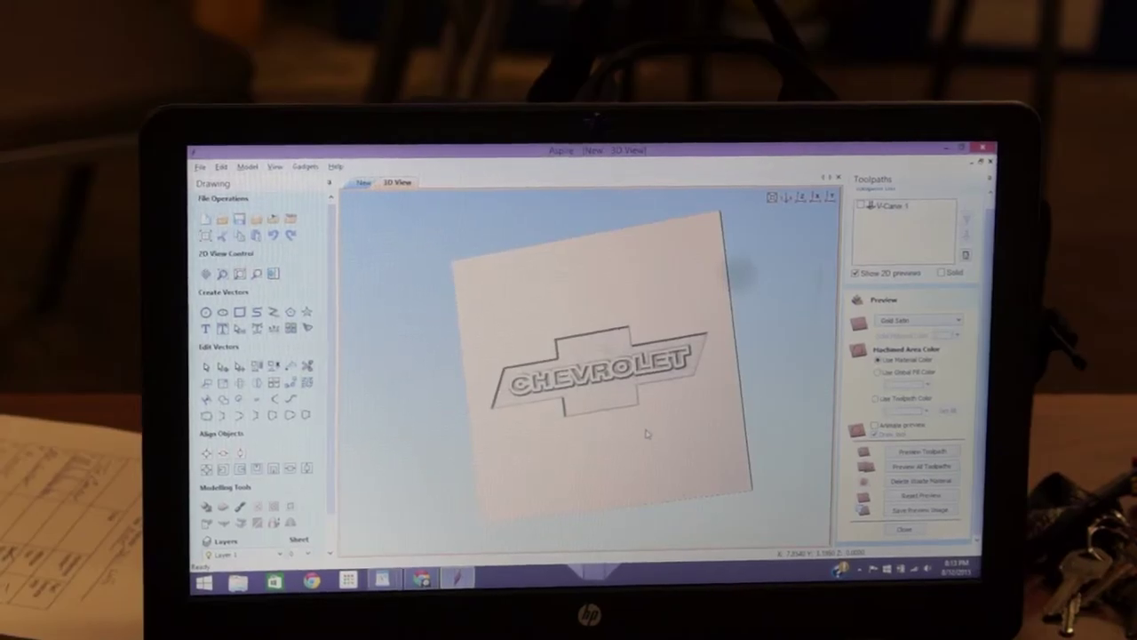
{"action": "scroll", "coordinate": [672, 410], "scroll_direction": "up", "scroll_amount": 2}
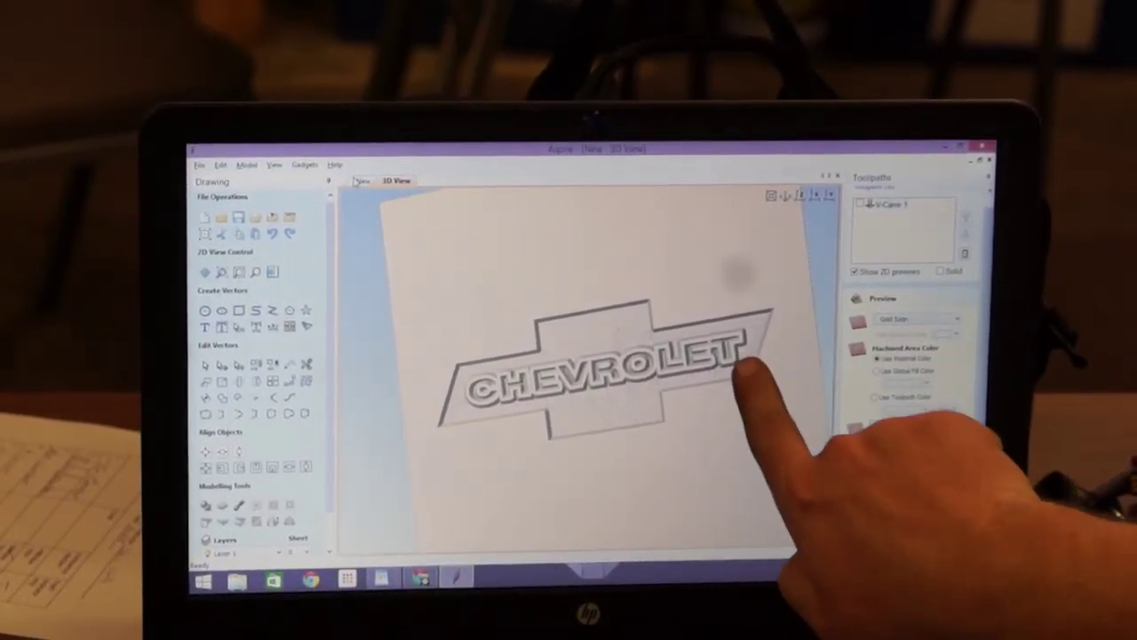
{"action": "mouse_move", "coordinate": [586, 373]}
{"action": "left_mouse_down"}
{"action": "mouse_move", "coordinate": [631, 311]}
{"action": "mouse_move", "coordinate": [551, 444]}
{"action": "left_mouse_up"}
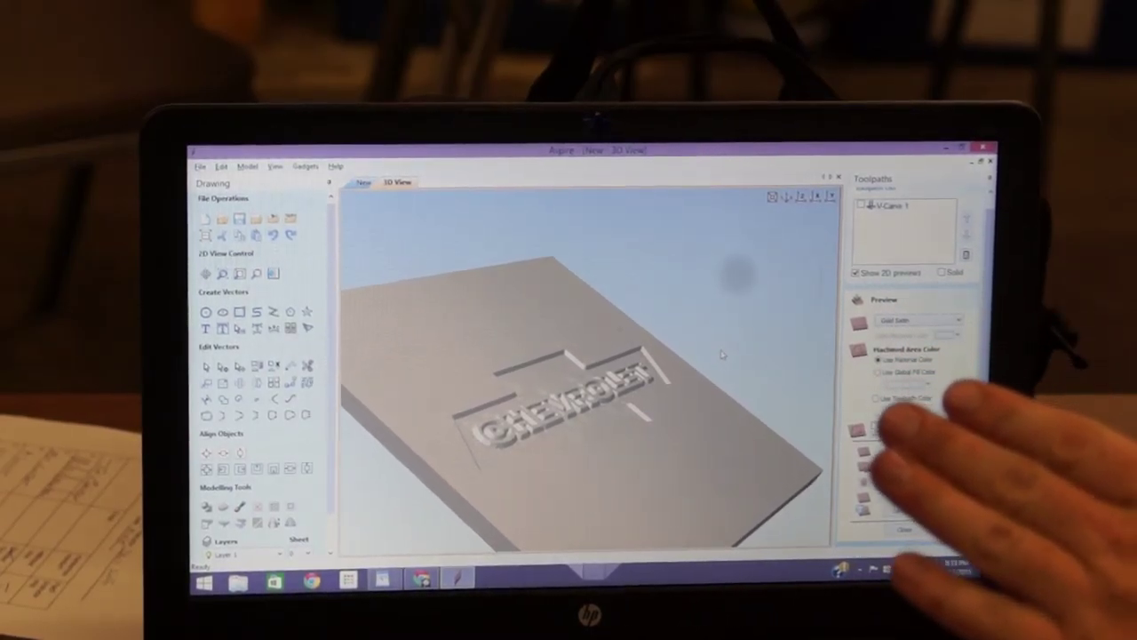
Create an outward offset outline around the bowtie vectors in the 2D view
{"action": "key", "text": "F2"}
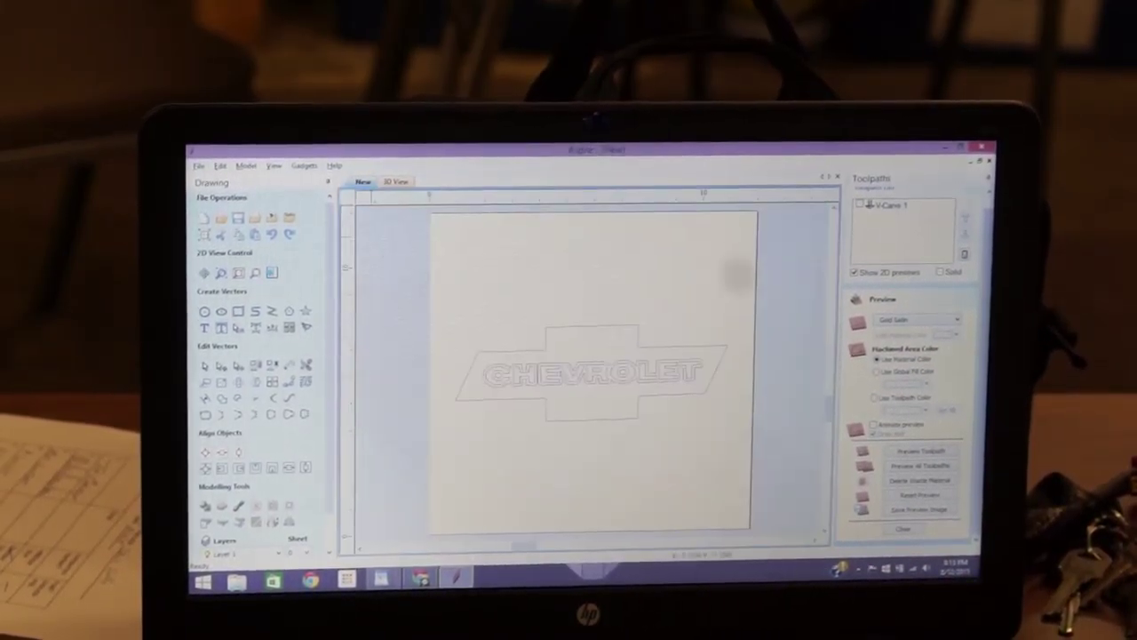
{"action": "left_click", "coordinate": [271, 381]}
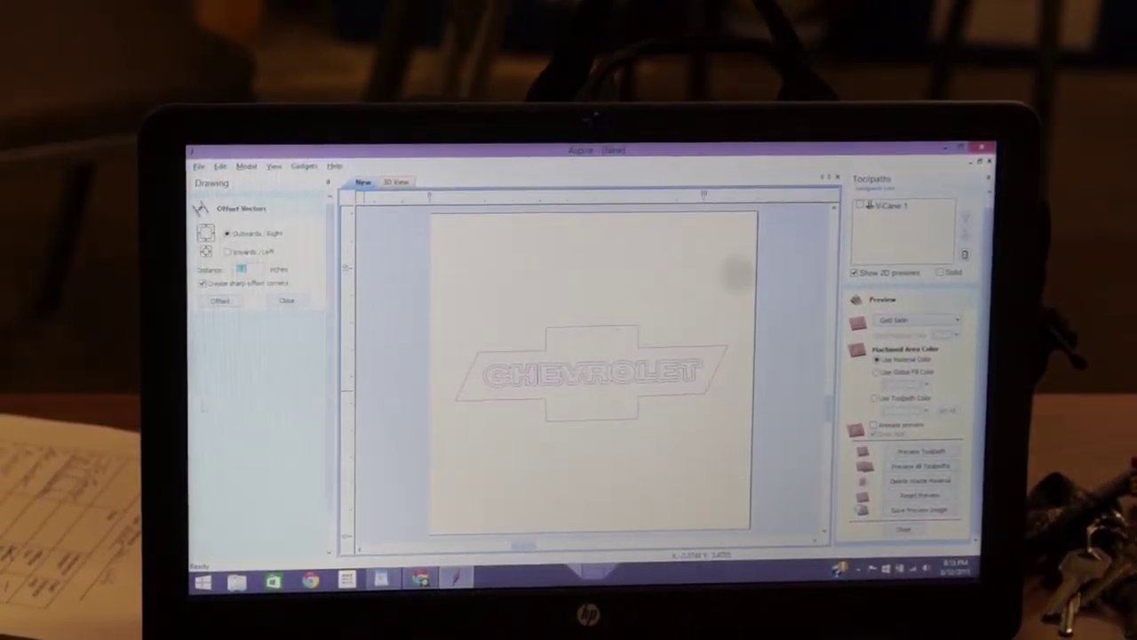
{"action": "left_click", "coordinate": [222, 301]}
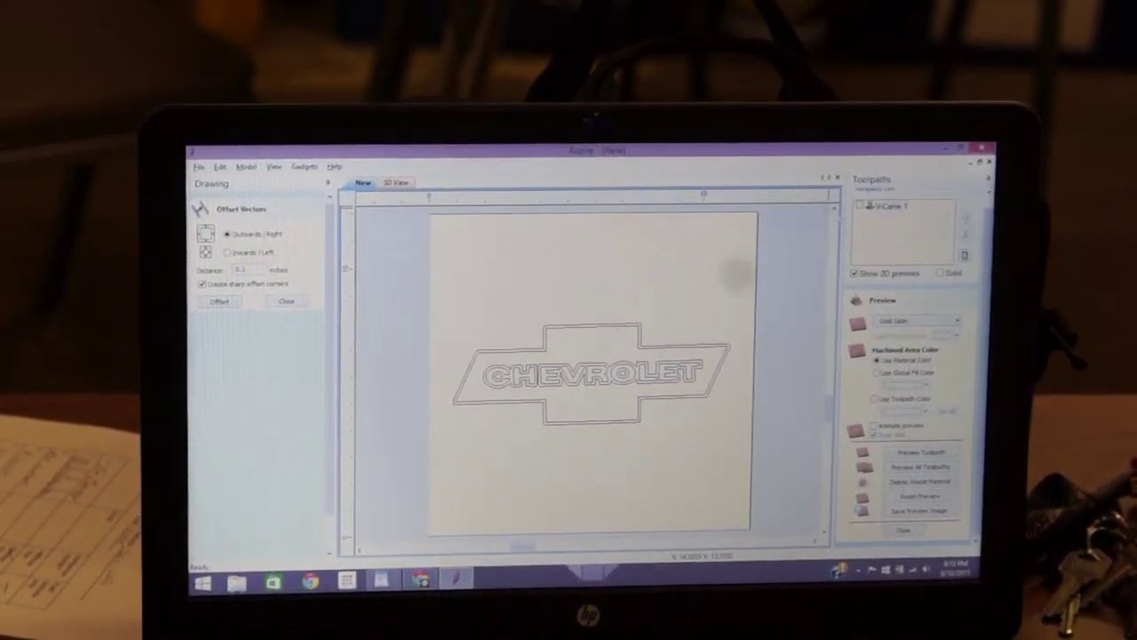
Recalculate V-Carve 1 and view the carved logo from the top
{"action": "double_click", "coordinate": [884, 205]}
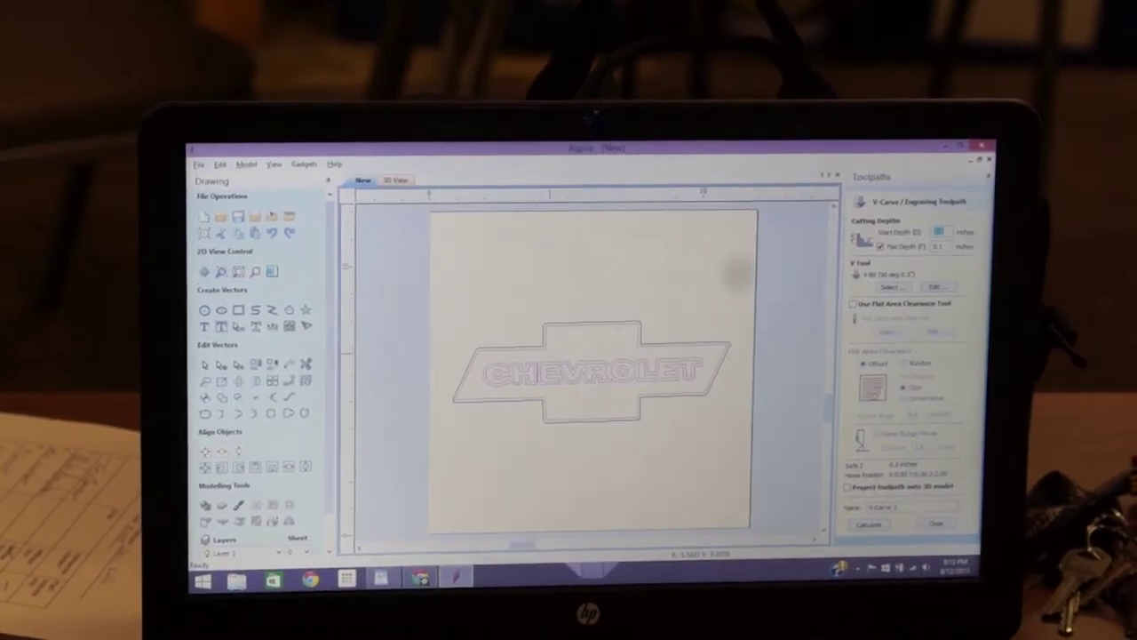
{"action": "left_click", "coordinate": [868, 525]}
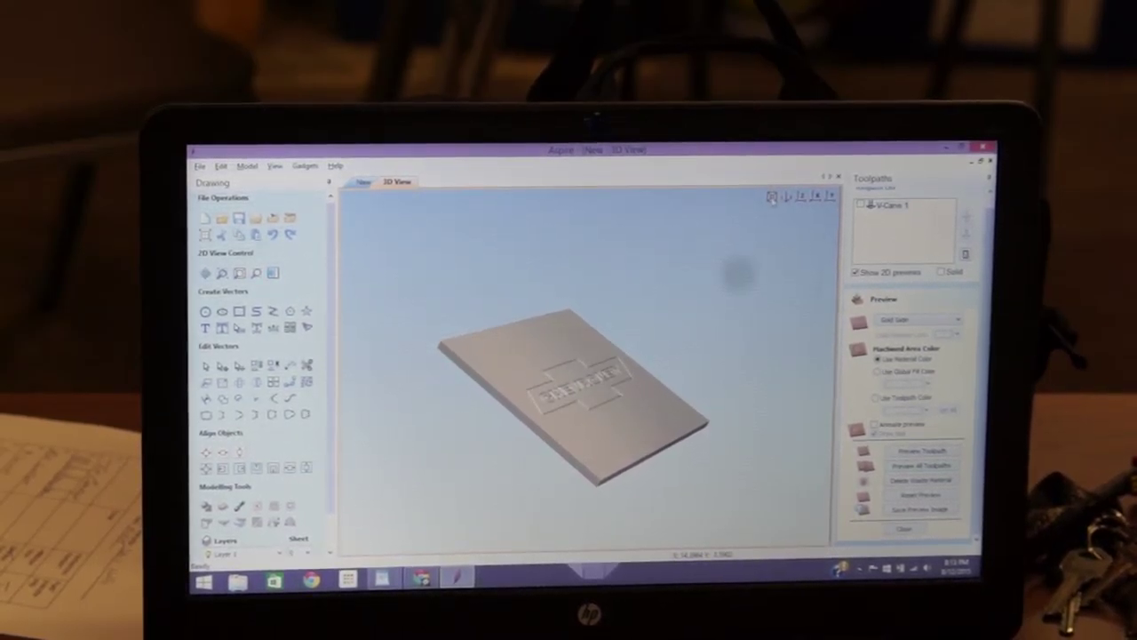
{"action": "key", "text": "1"}
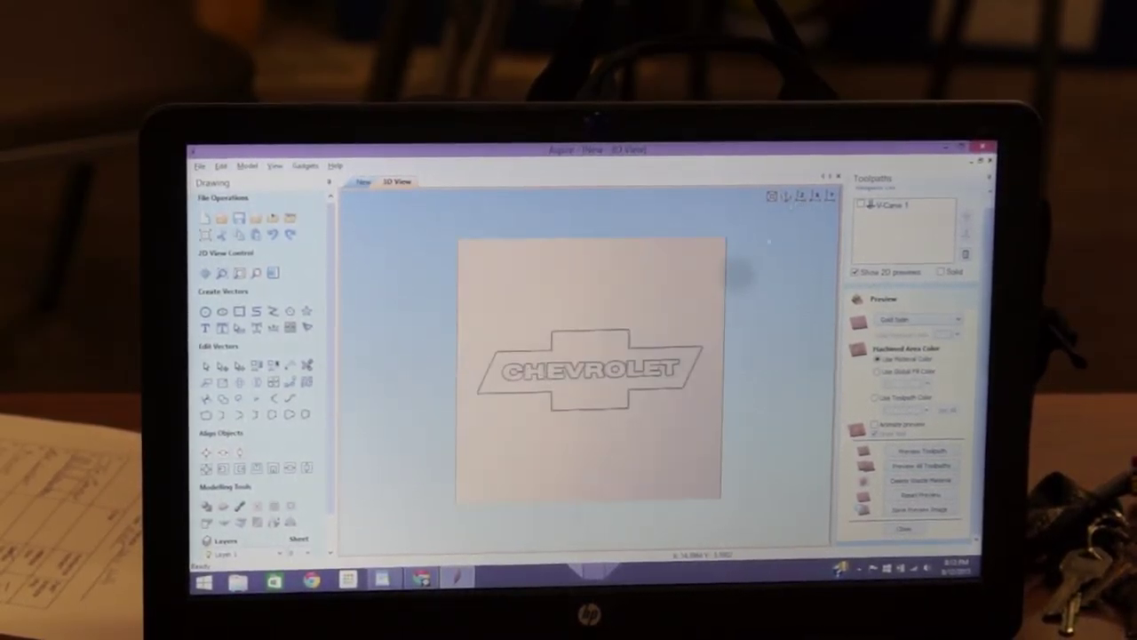
{"action": "scroll", "coordinate": [646, 397], "scroll_direction": "up", "scroll_amount": 2}
{"action": "scroll", "coordinate": [647, 396], "scroll_direction": "up", "scroll_amount": 2}
{"action": "scroll", "coordinate": [647, 397], "scroll_direction": "down", "scroll_amount": 1}
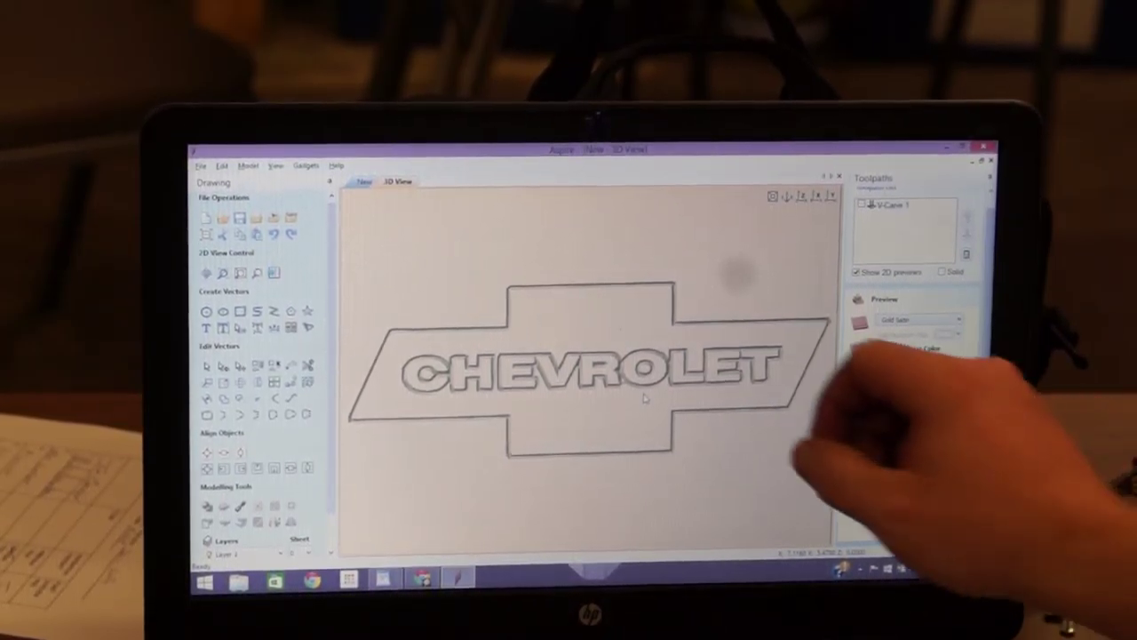
Compare the carved logo in 2D and 3D, then reset and close the preview, returning to 2D
{"action": "left_click", "coordinate": [363, 182]}
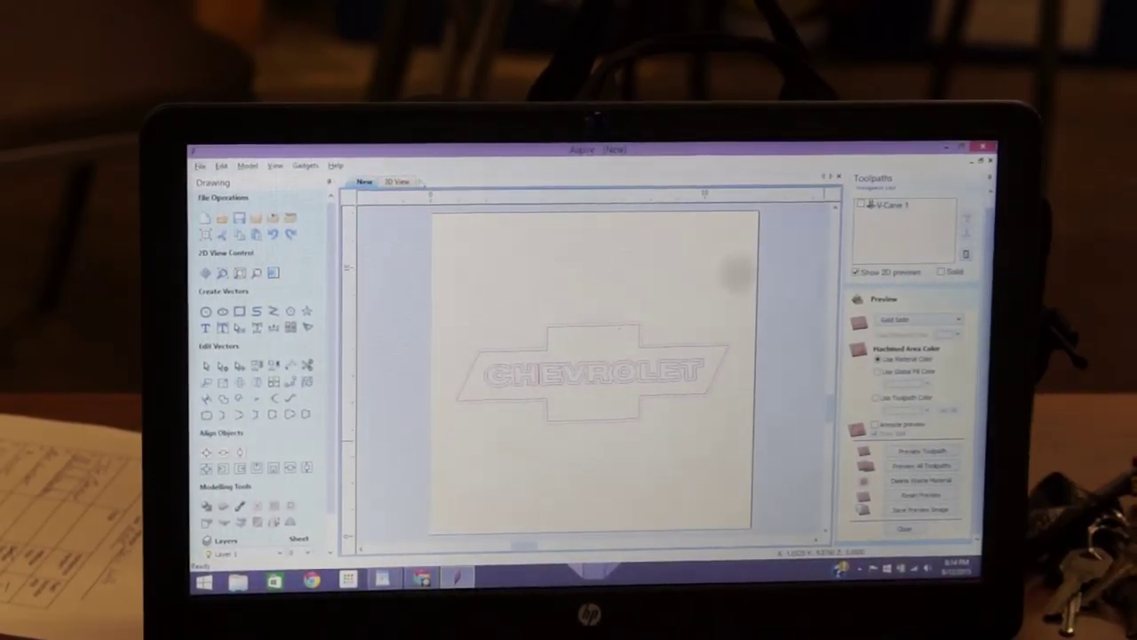
{"action": "left_click", "coordinate": [397, 181]}
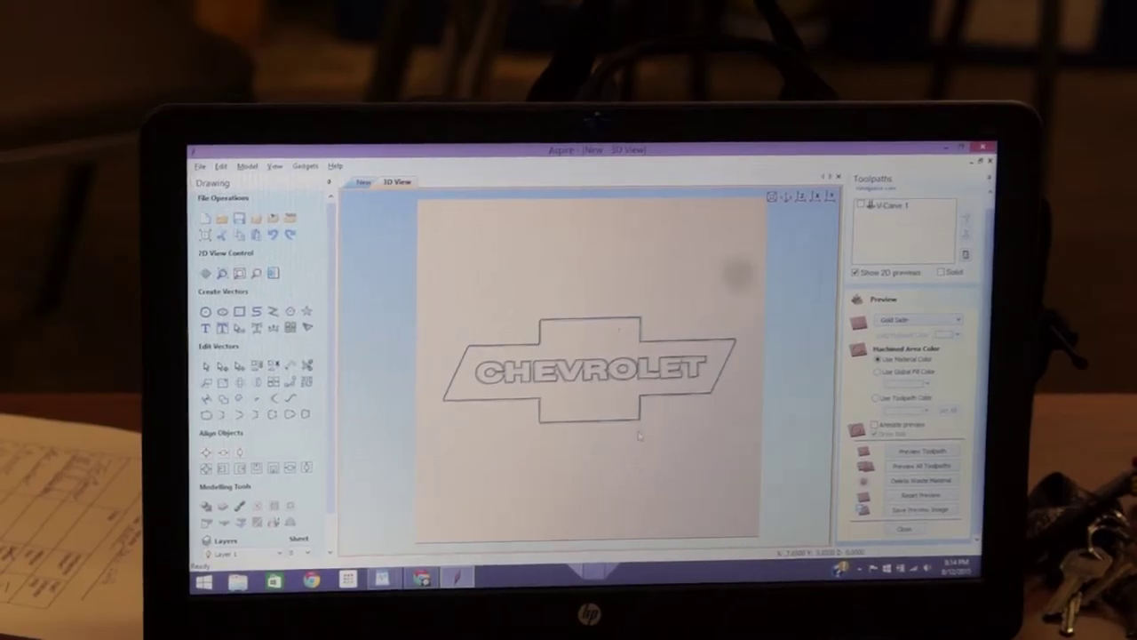
{"action": "scroll", "coordinate": [756, 417], "scroll_direction": "down", "scroll_amount": 3}
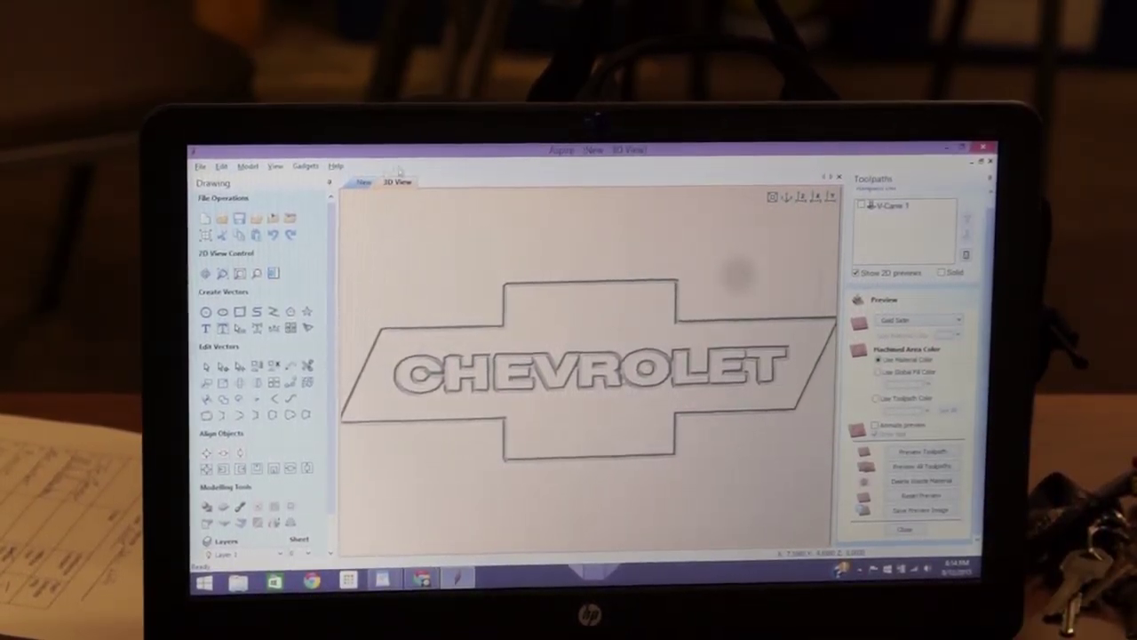
{"action": "left_click", "coordinate": [920, 495]}
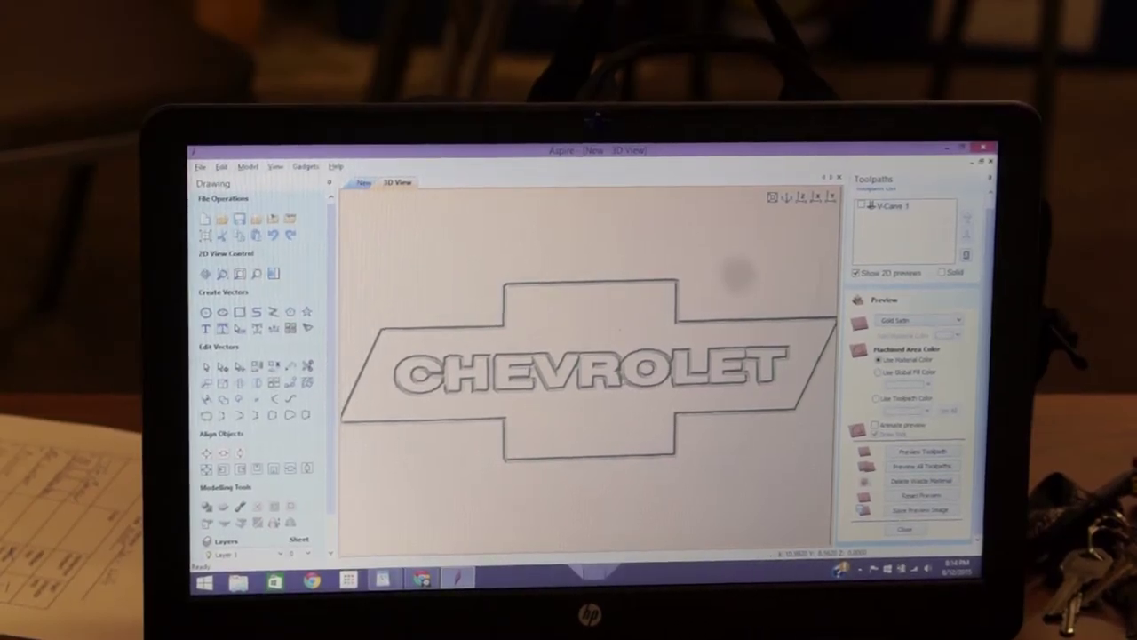
{"action": "left_click", "coordinate": [905, 530]}
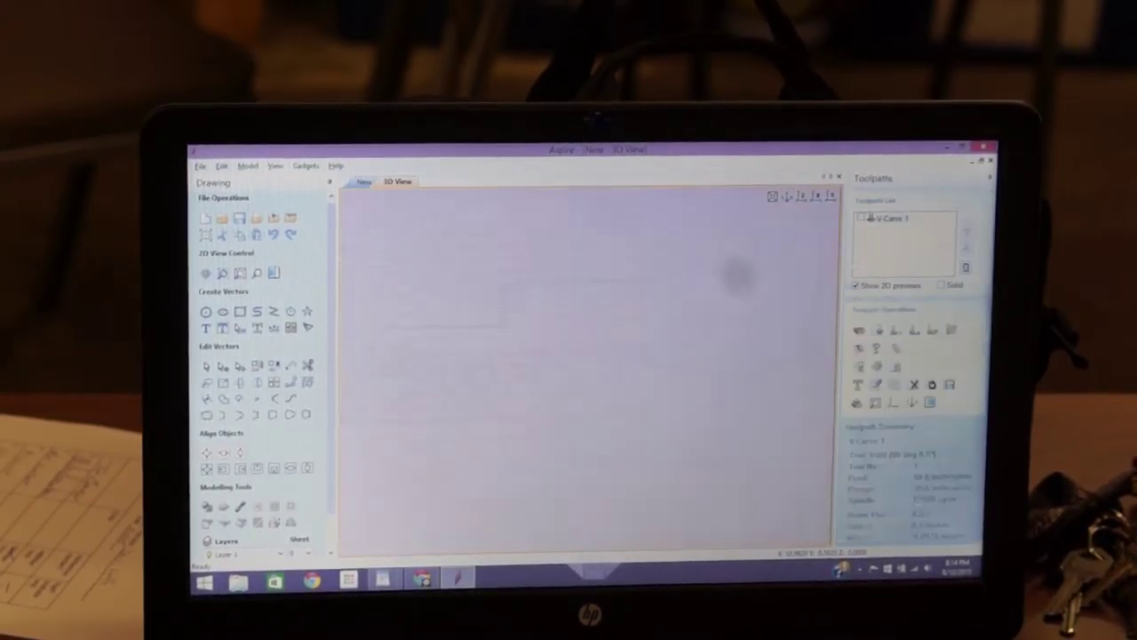
{"action": "left_click", "coordinate": [364, 181]}
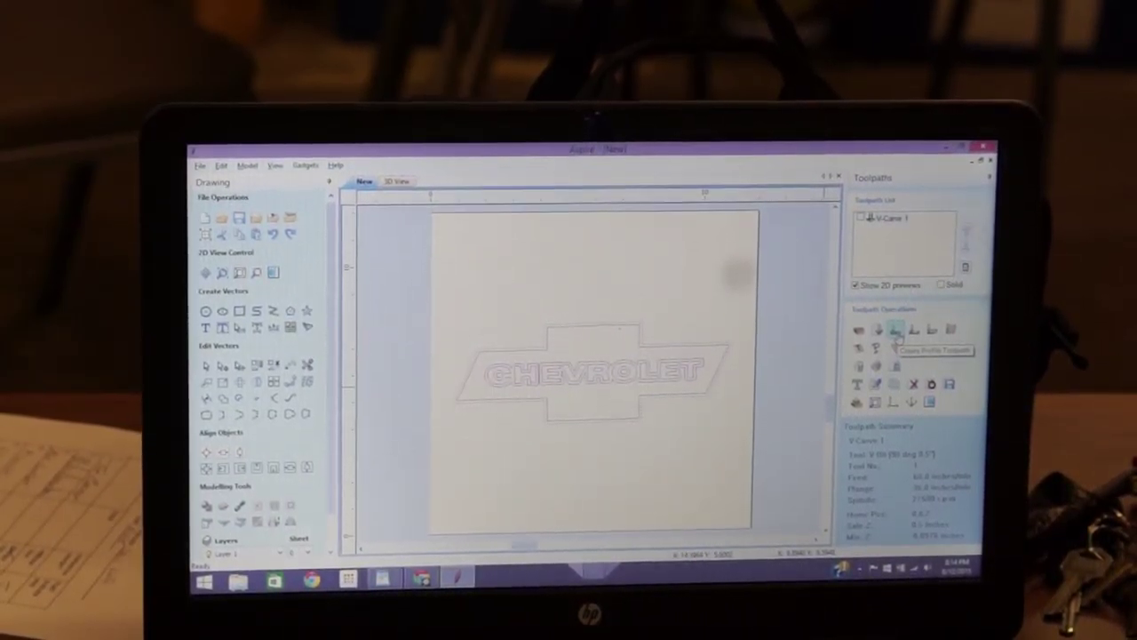
Start a new profile toolpath on the bowtie outline with a 0.5-inch cut depth
{"action": "left_click", "coordinate": [897, 331]}
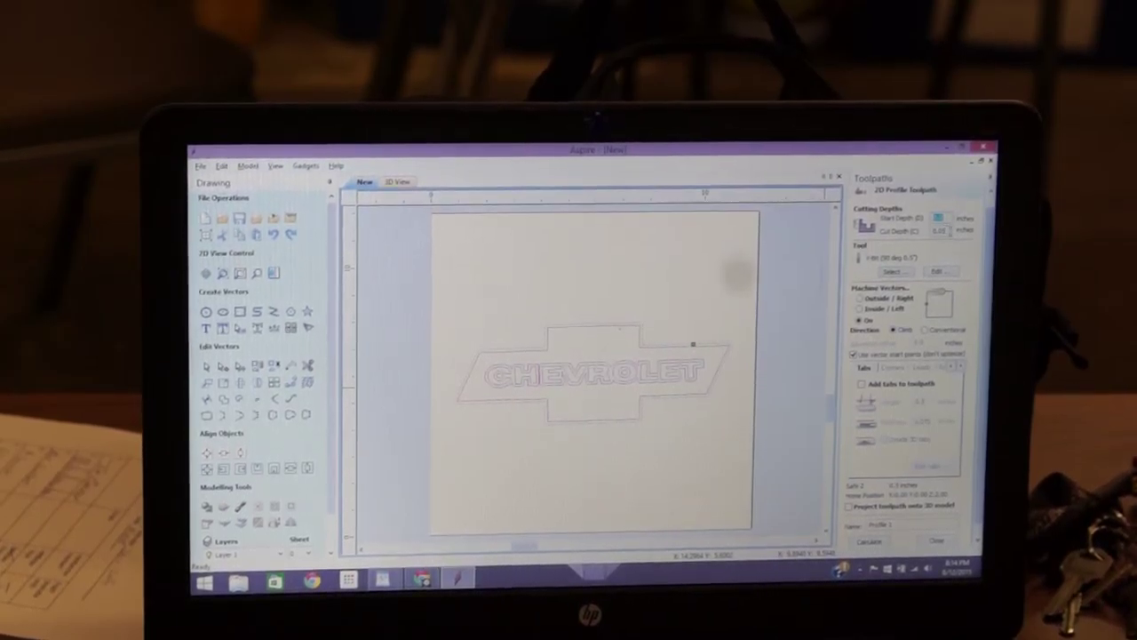
{"action": "type", "text": ".5"}
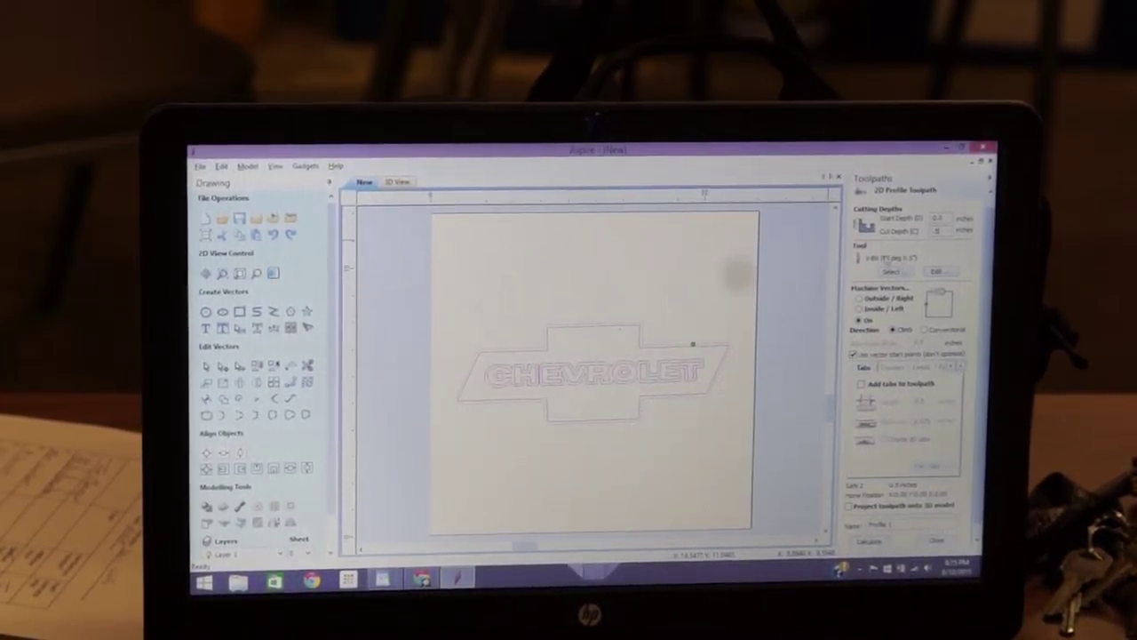
Choose the End Mill (0.5 inch) from the Tool Database as the profile cutter
{"action": "left_click", "coordinate": [893, 271]}
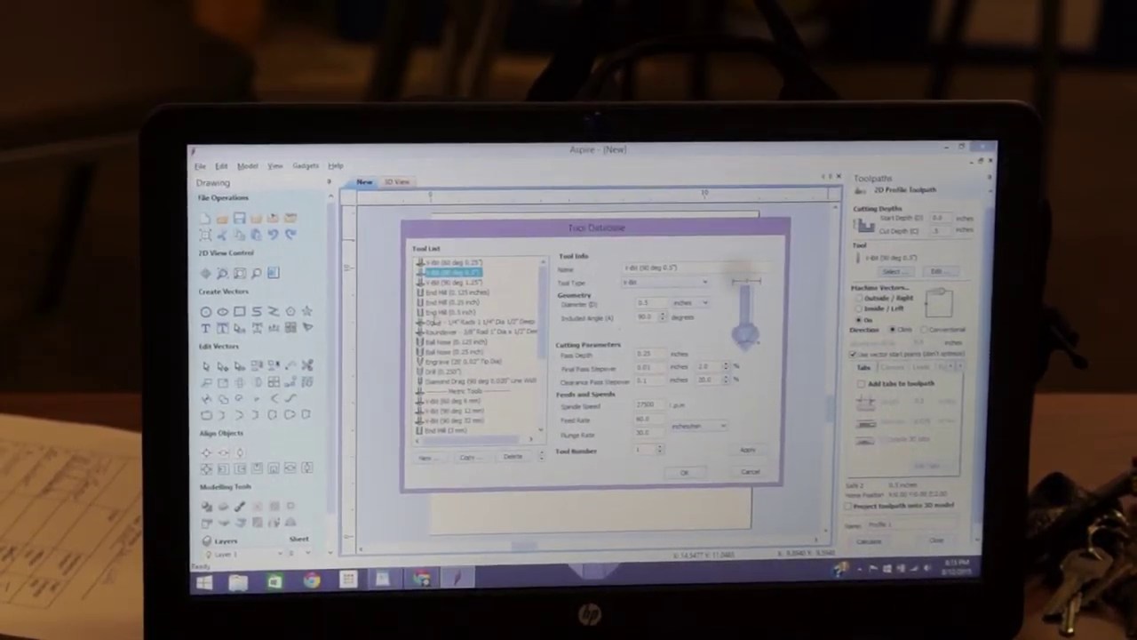
{"action": "left_click", "coordinate": [451, 313]}
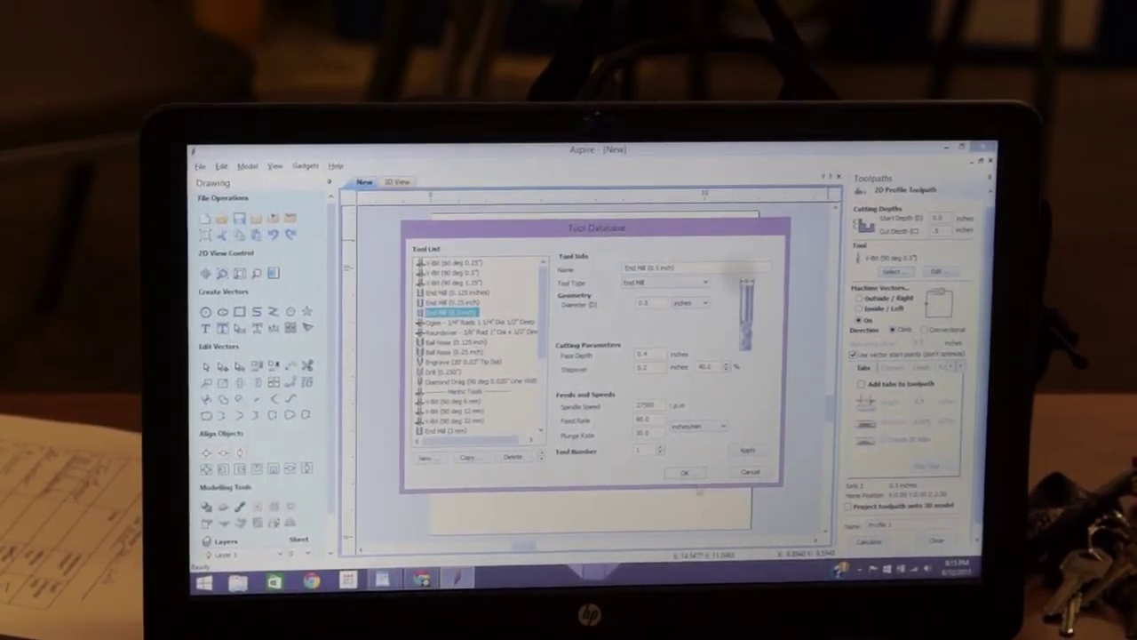
{"action": "left_click", "coordinate": [693, 474]}
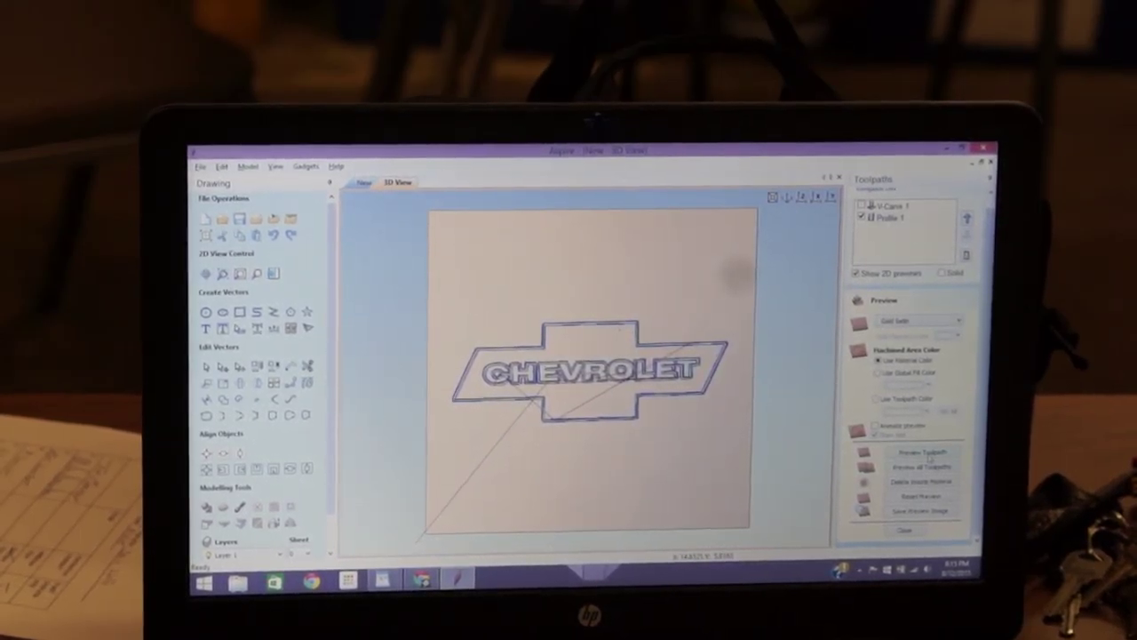
Simulate Profile 1 on the material and reopen its toolpath settings
{"action": "left_click", "coordinate": [922, 452]}
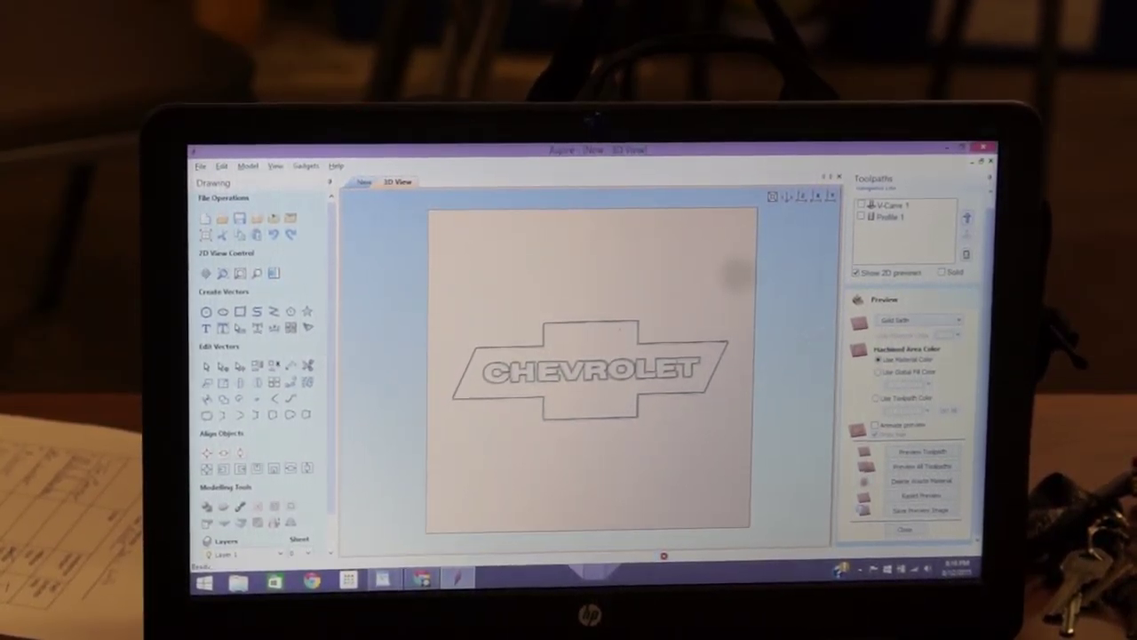
{"action": "double_click", "coordinate": [889, 217]}
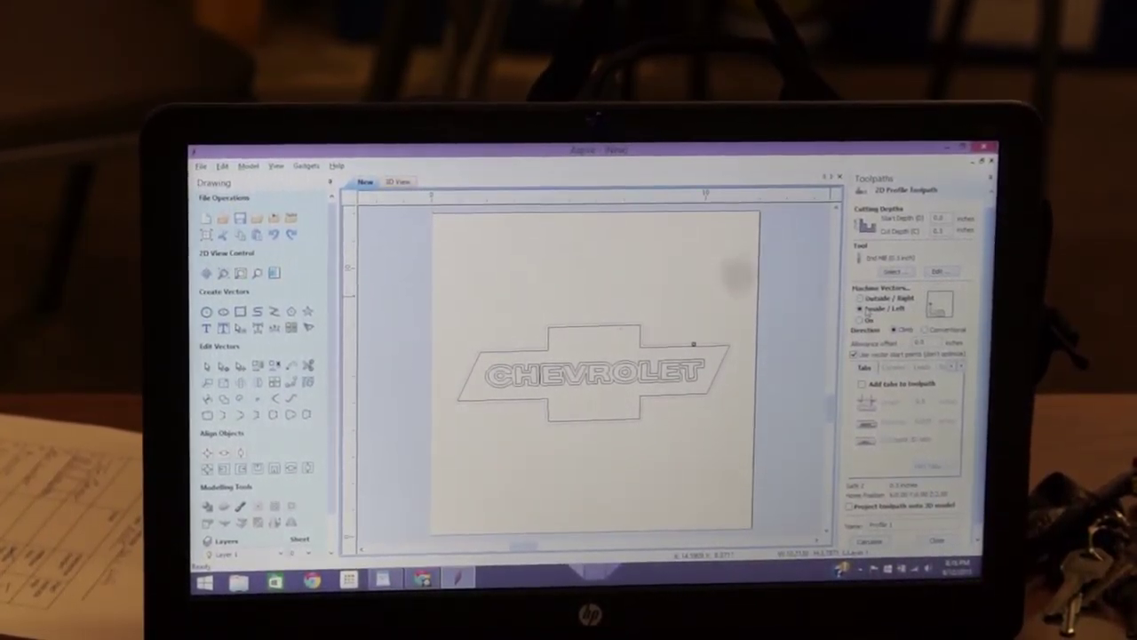
Set the profile to machine Outside/Right of the outline and recalculate it
{"action": "left_click", "coordinate": [861, 319]}
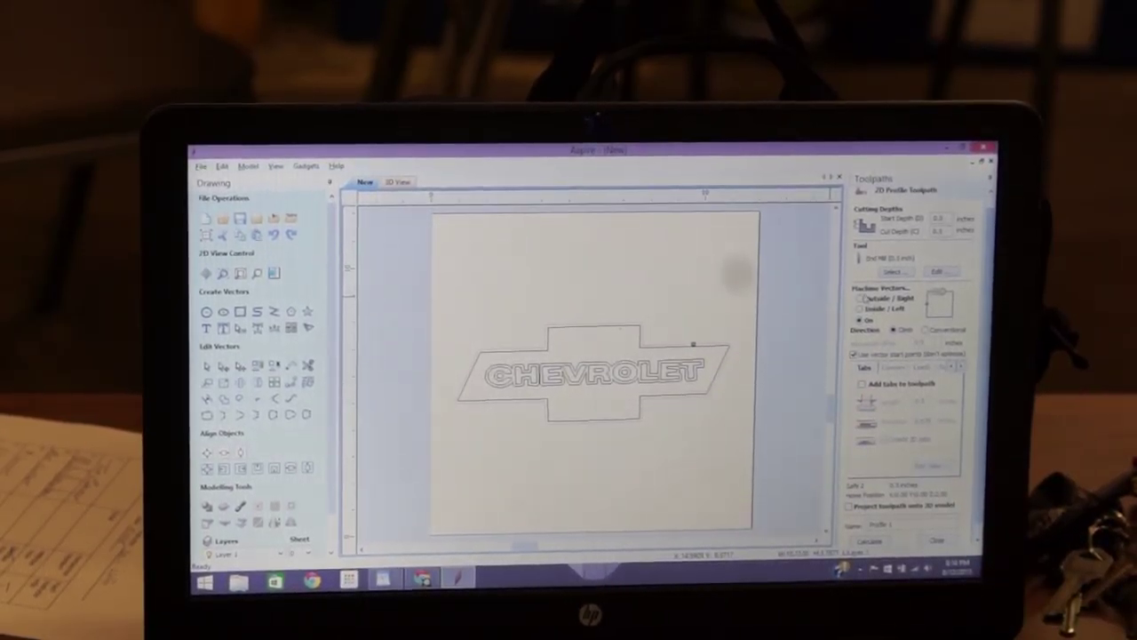
{"action": "left_click", "coordinate": [861, 298]}
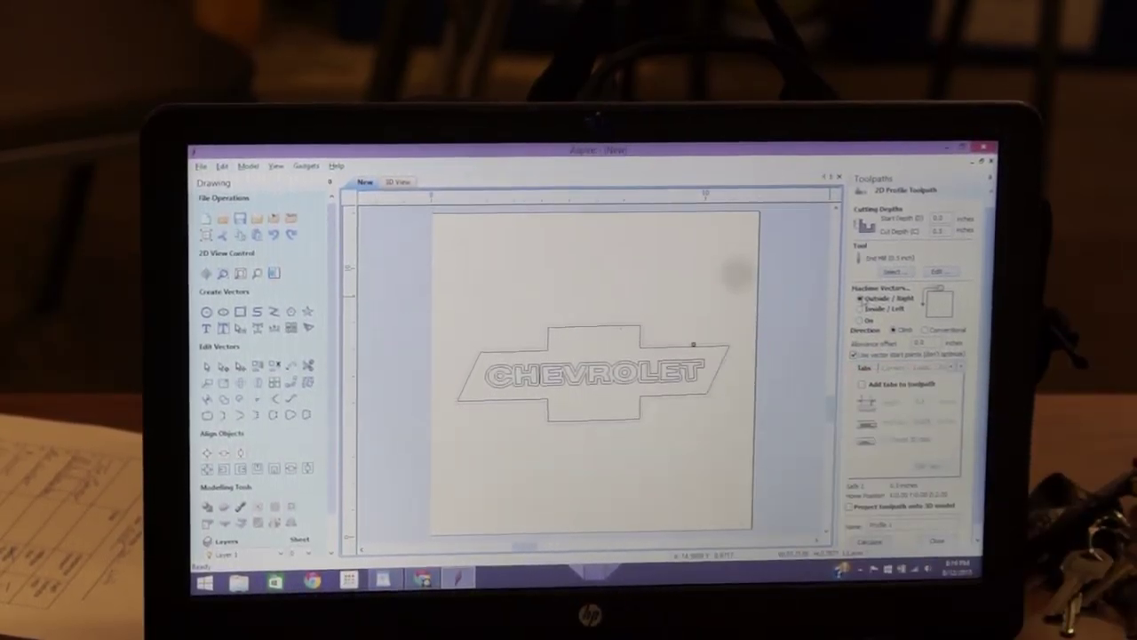
{"action": "left_click", "coordinate": [880, 542]}
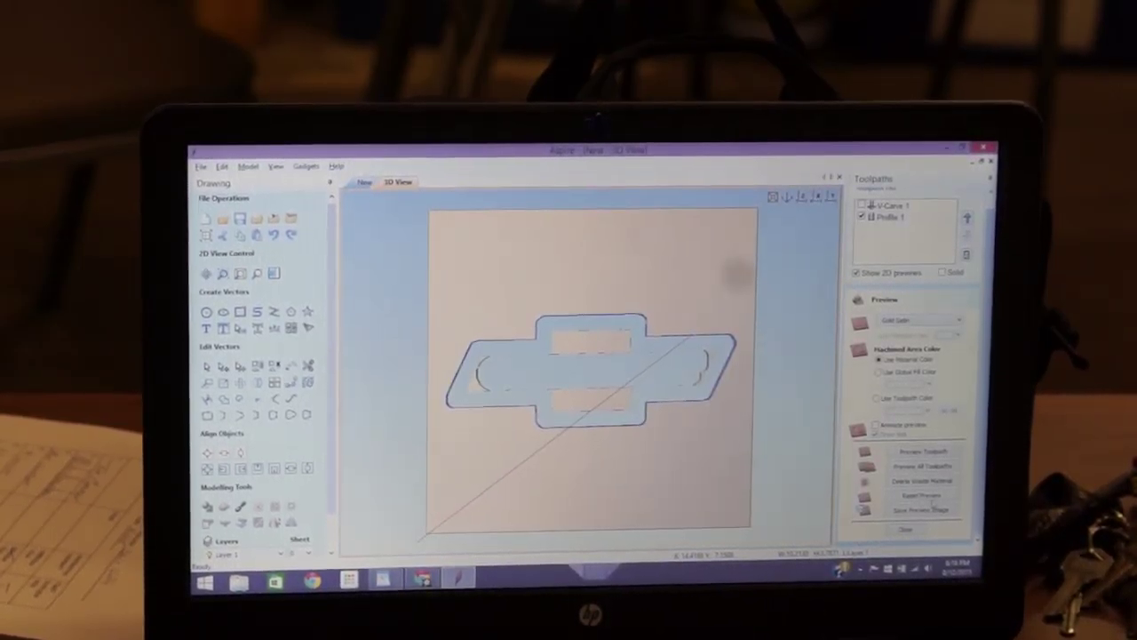
Preview all toolpaths together in 3D, then reopen the Profile 1 settings
{"action": "left_click", "coordinate": [944, 465]}
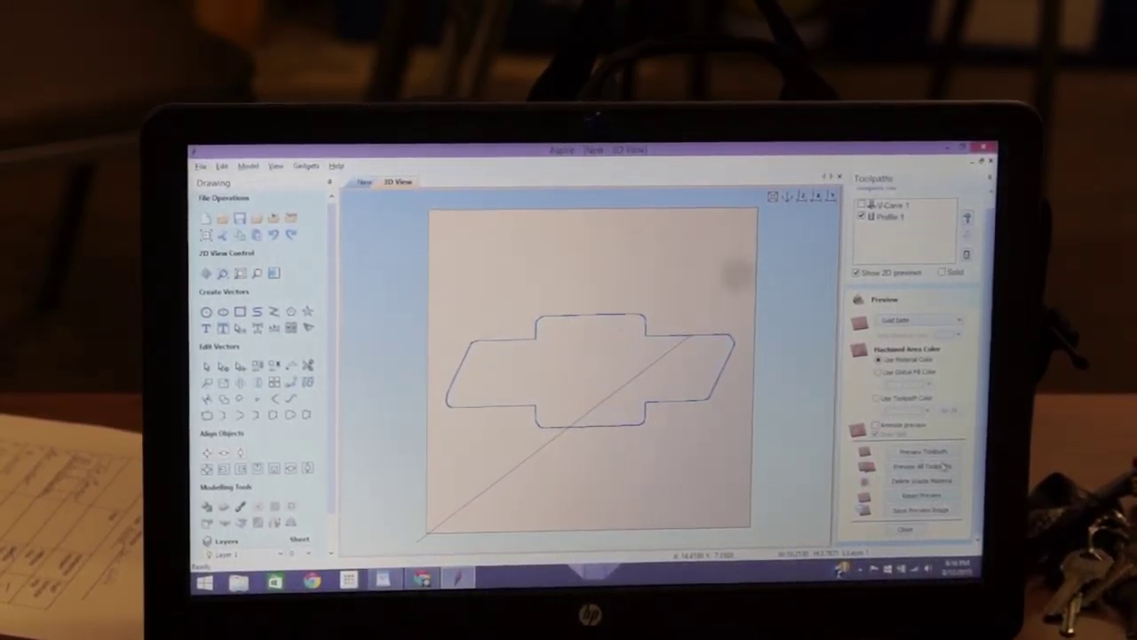
{"action": "left_click", "coordinate": [944, 465]}
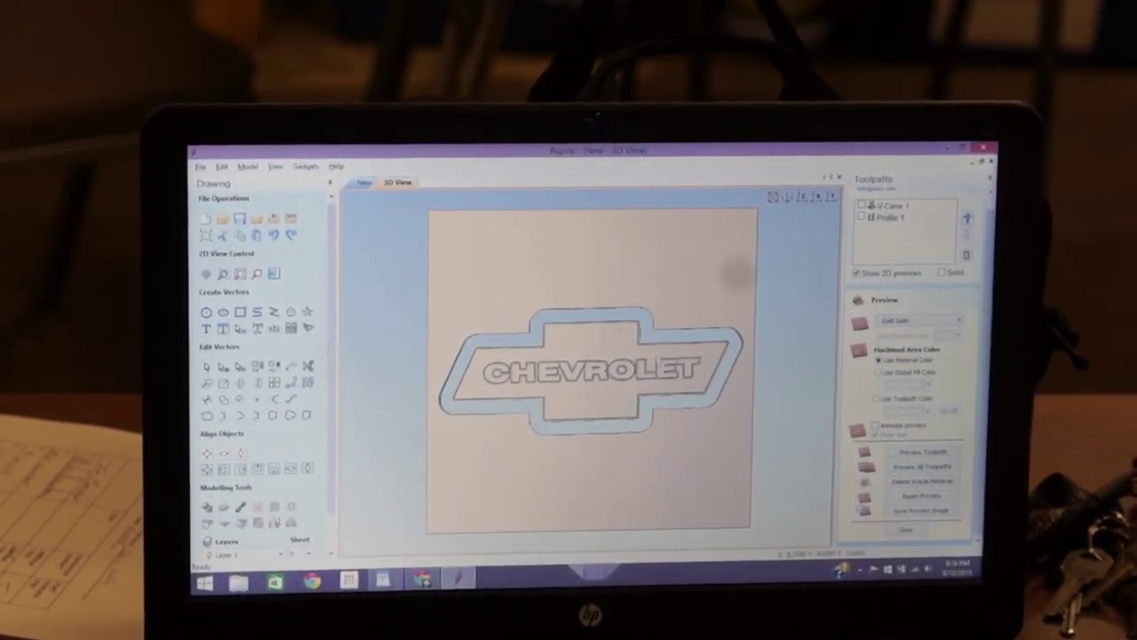
{"action": "left_click_drag", "start_coordinate": [601, 307], "coordinate": [572, 433]}
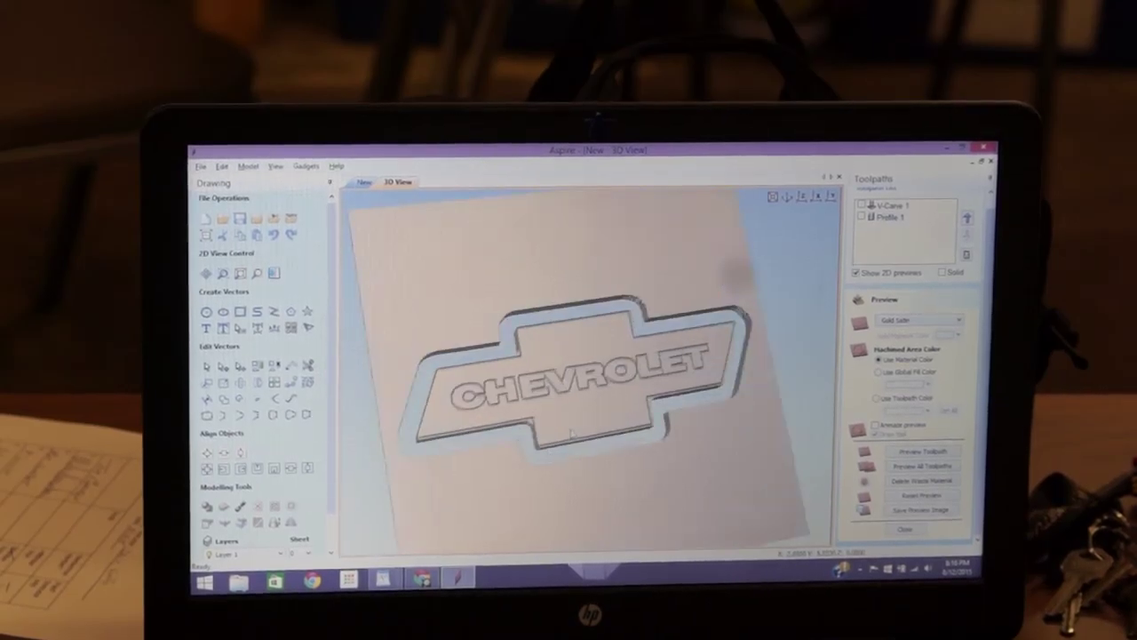
{"action": "scroll", "coordinate": [571, 433], "scroll_direction": "up", "scroll_amount": 3}
{"action": "scroll", "coordinate": [571, 432], "scroll_direction": "up", "scroll_amount": 2}
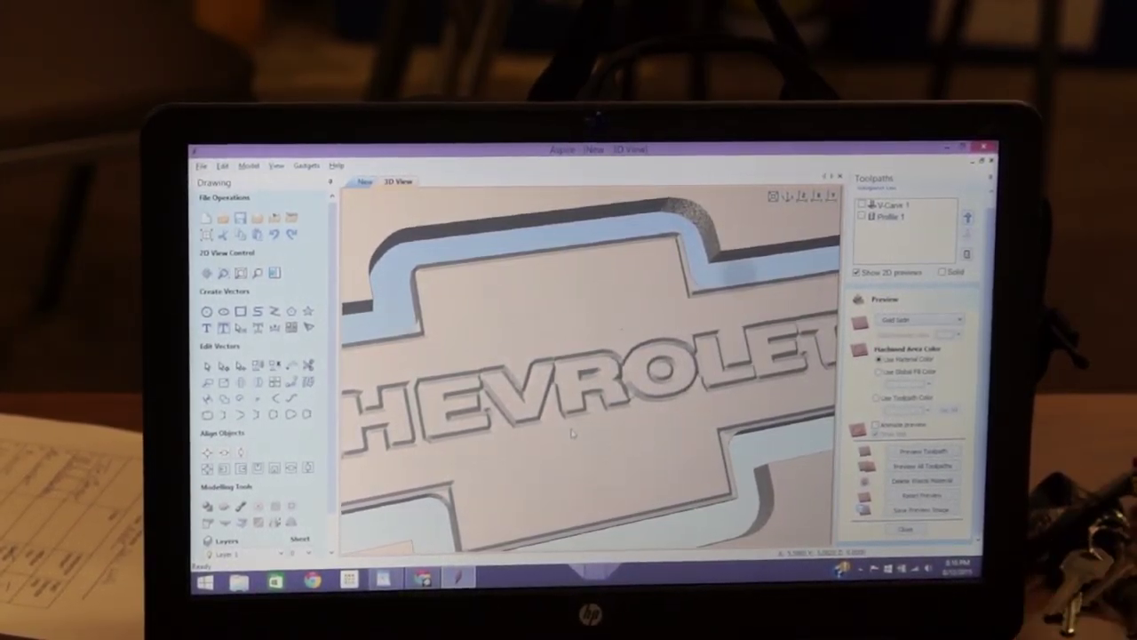
{"action": "scroll", "coordinate": [572, 432], "scroll_direction": "down", "scroll_amount": 3}
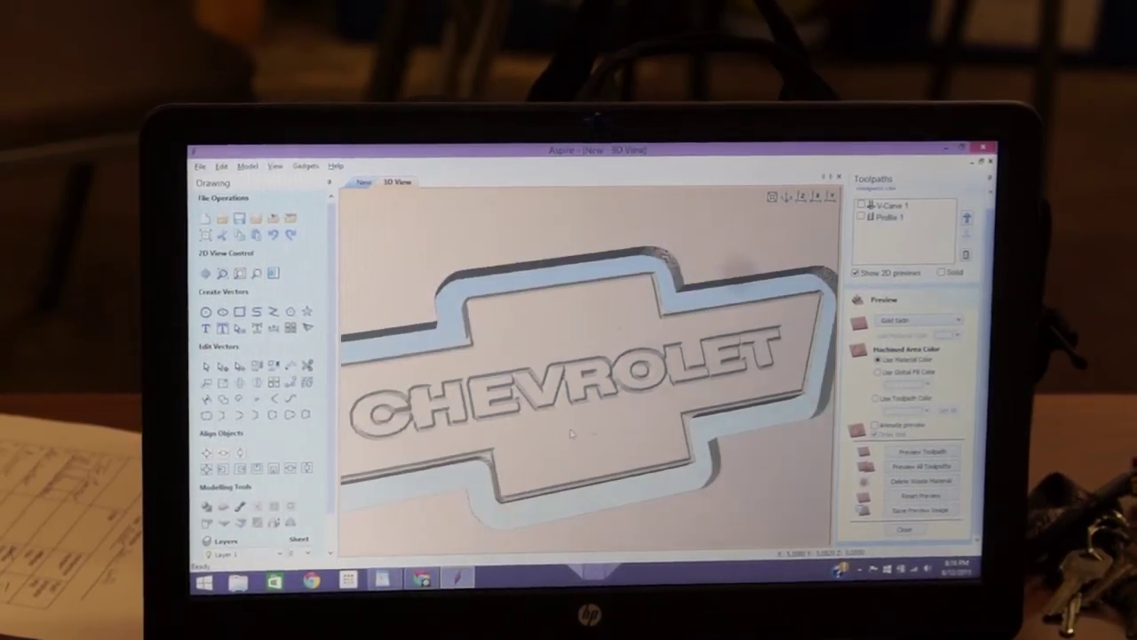
{"action": "key", "text": "1"}
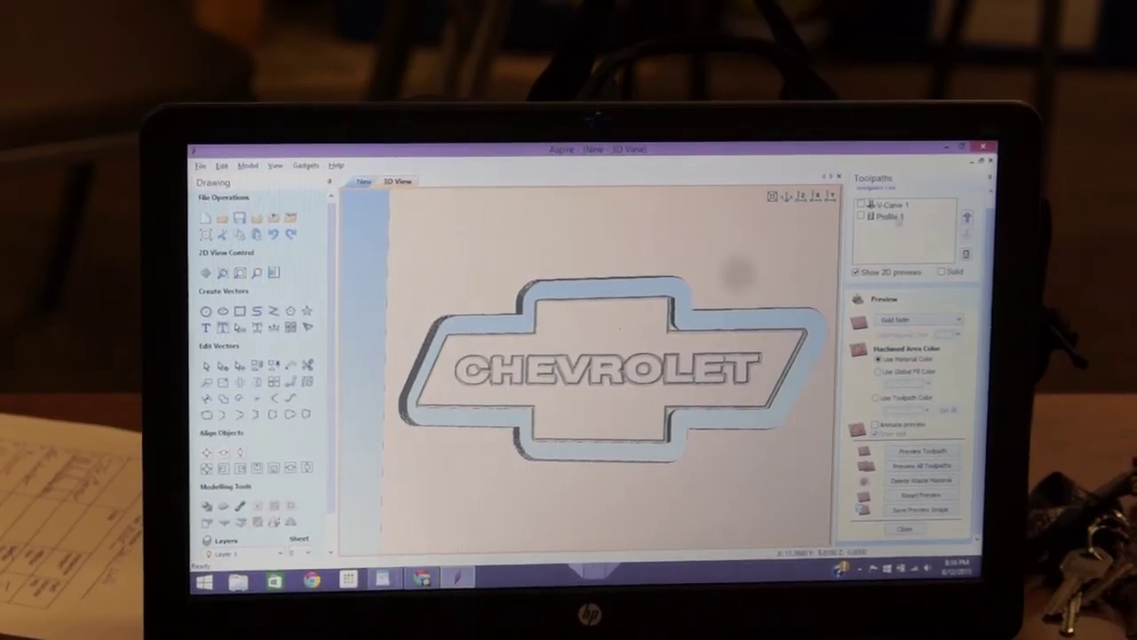
{"action": "double_click", "coordinate": [891, 218]}
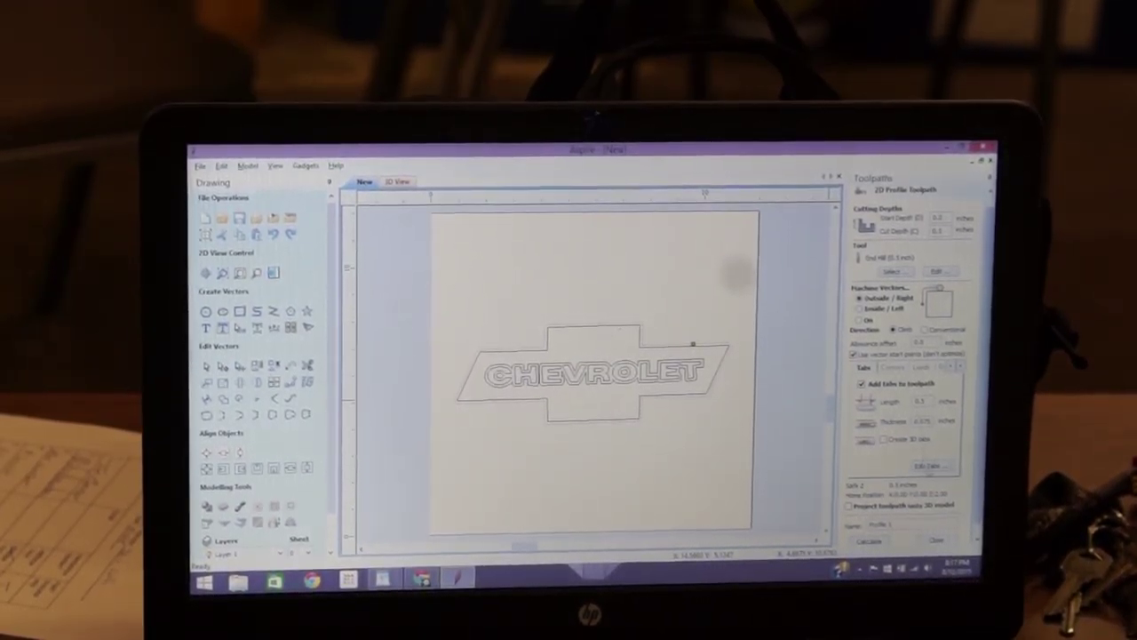
Enable holding tabs and place them around the bowtie outline in the tab editor
{"action": "left_click", "coordinate": [927, 466]}
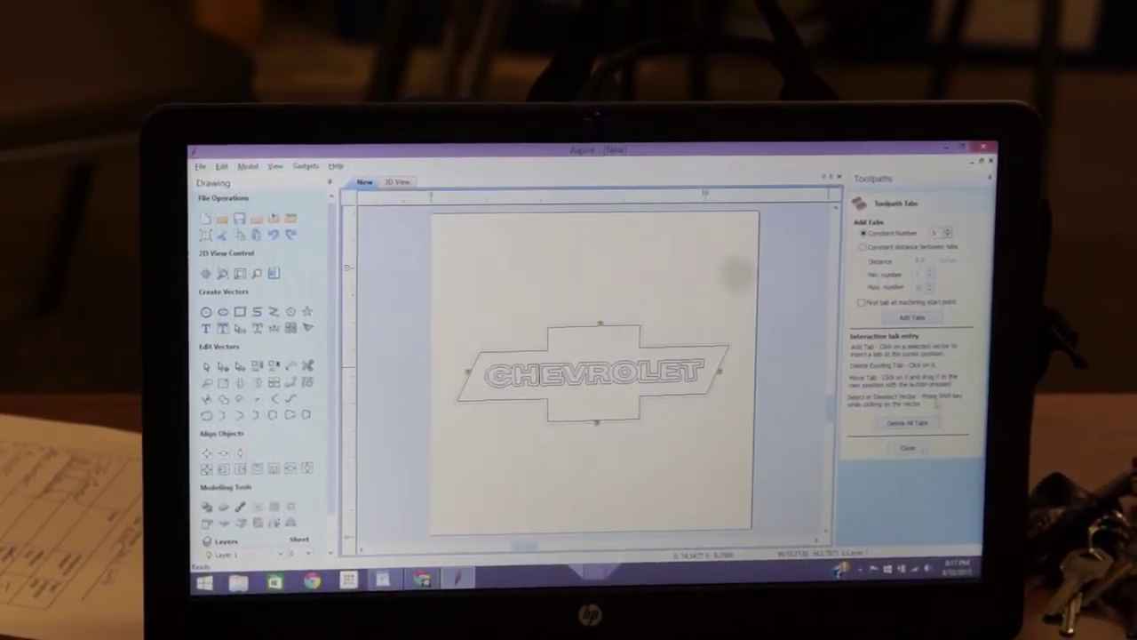
Recalculate the tabbed Profile 1, preview all toolpaths, and tilt the view to inspect the tabs
{"action": "left_click", "coordinate": [911, 449]}
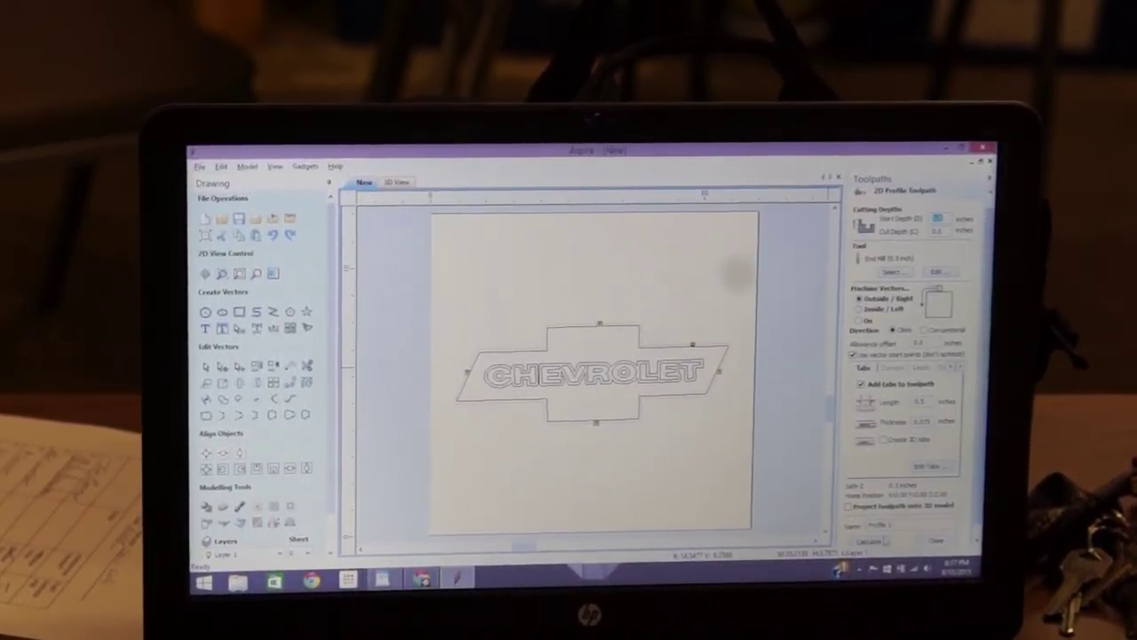
{"action": "left_click", "coordinate": [885, 533]}
{"action": "left_click", "coordinate": [928, 466]}
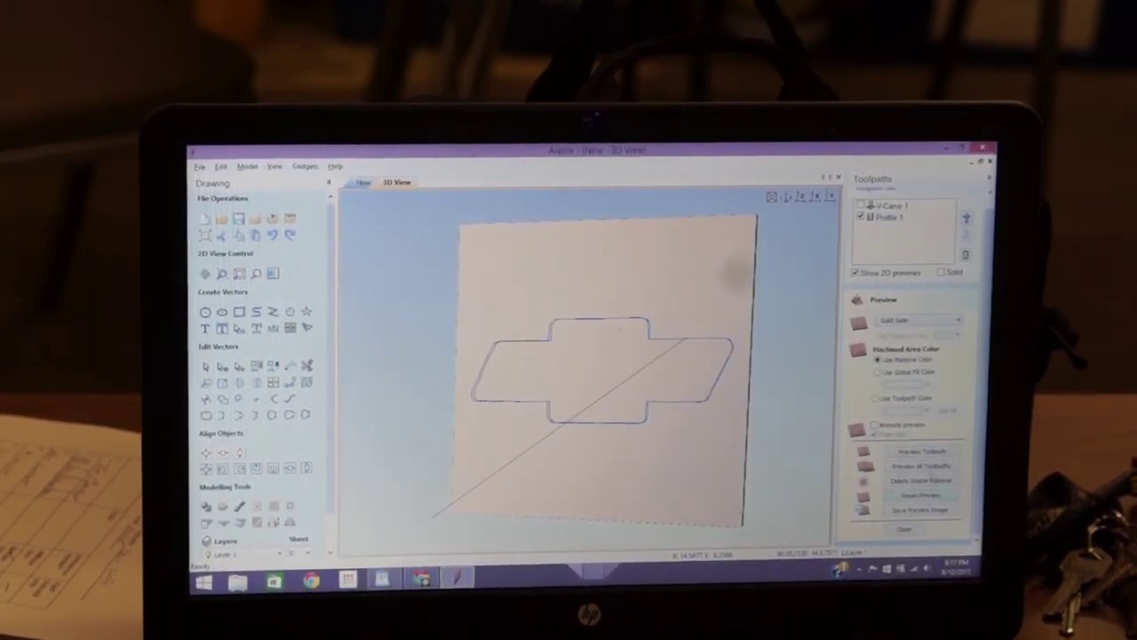
{"action": "left_click", "coordinate": [931, 468]}
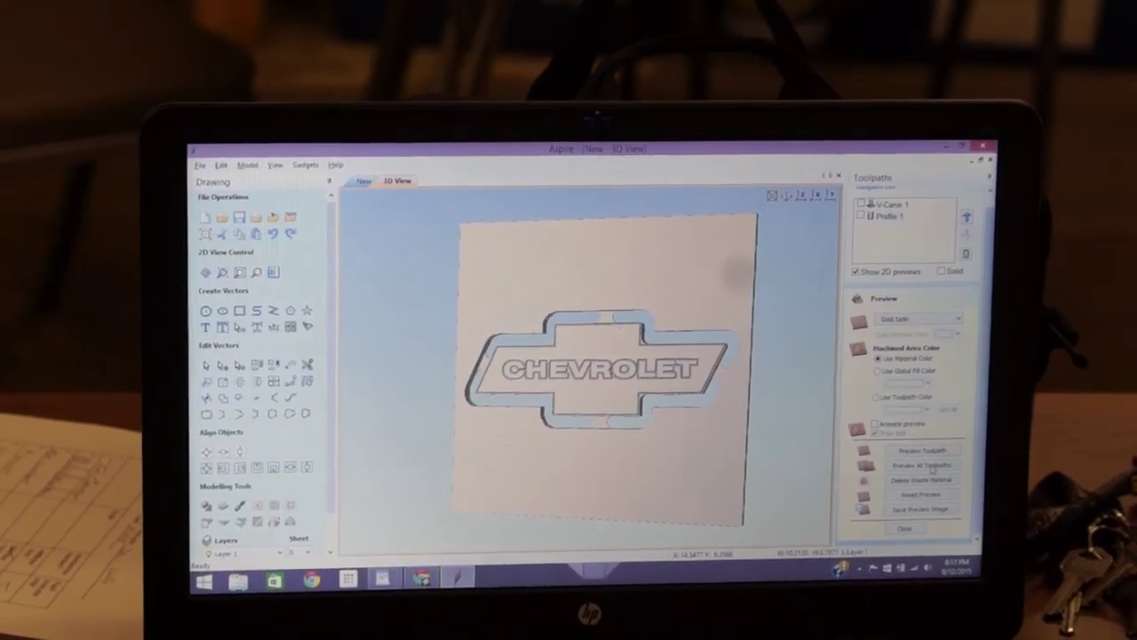
{"action": "scroll", "coordinate": [706, 339], "scroll_direction": "up", "scroll_amount": 3}
{"action": "mouse_move", "coordinate": [707, 340]}
{"action": "left_mouse_down"}
{"action": "mouse_move", "coordinate": [615, 307]}
{"action": "mouse_move", "coordinate": [578, 330]}
{"action": "left_mouse_up"}
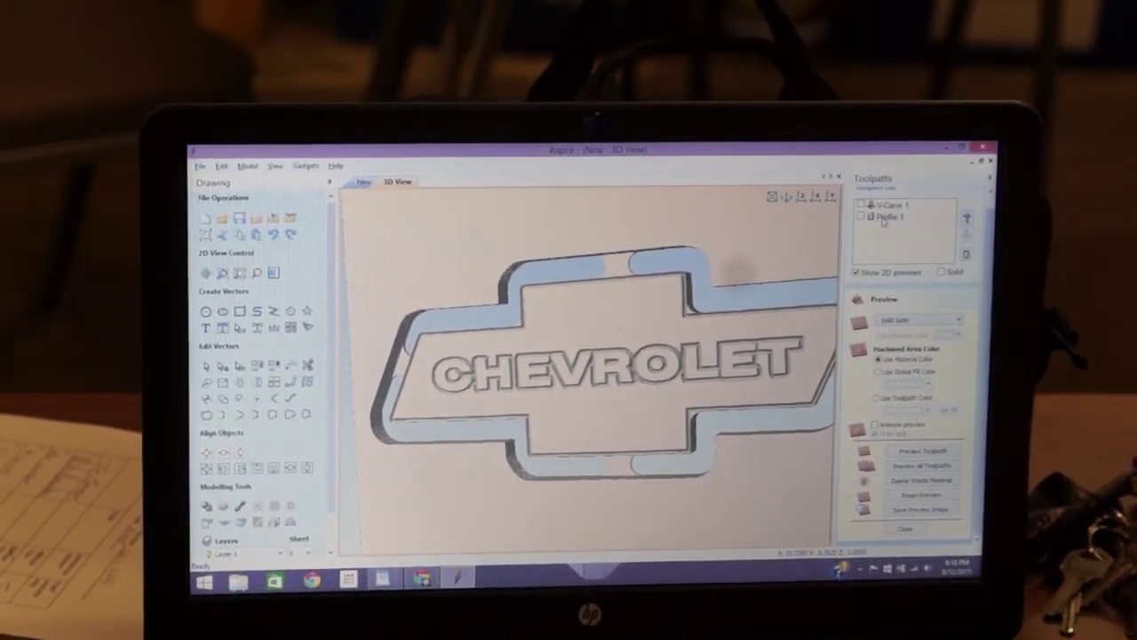
{"action": "left_click", "coordinate": [888, 217]}
Change the tab thickness in Profile 1's settings and recalculate the toolpath
{"action": "double_click", "coordinate": [889, 216]}
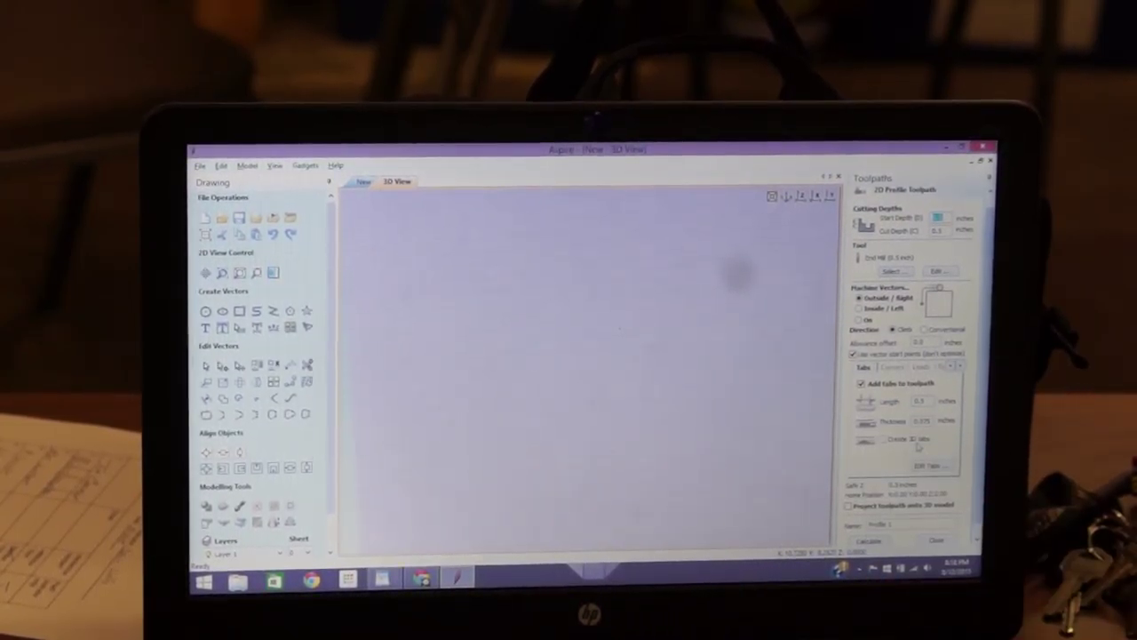
{"action": "double_click", "coordinate": [924, 420]}
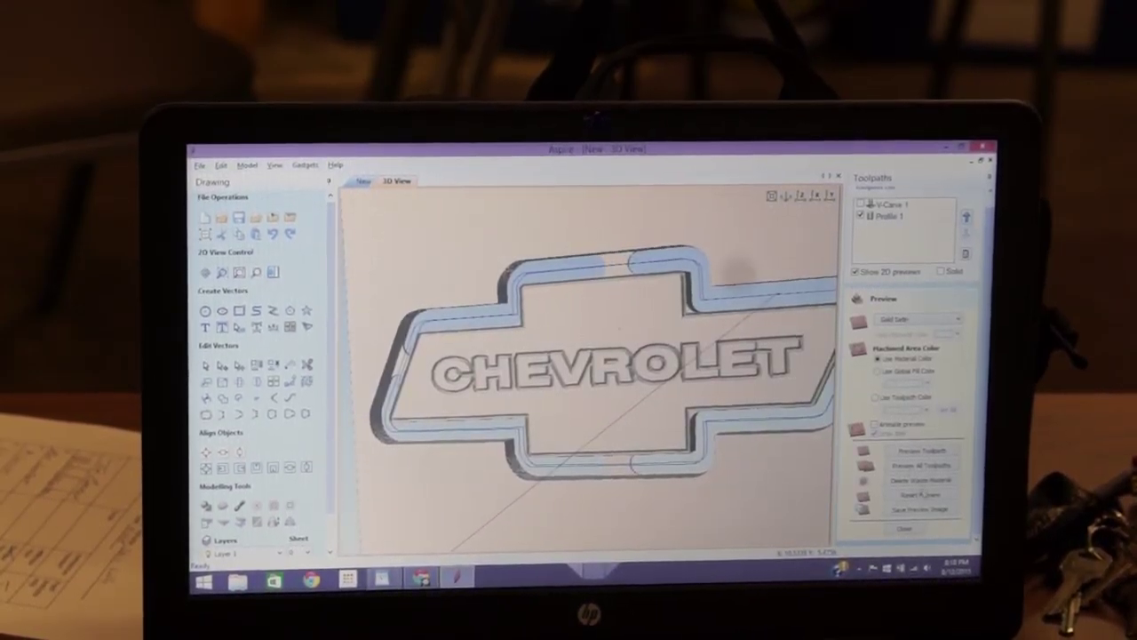
{"action": "left_click", "coordinate": [924, 466]}
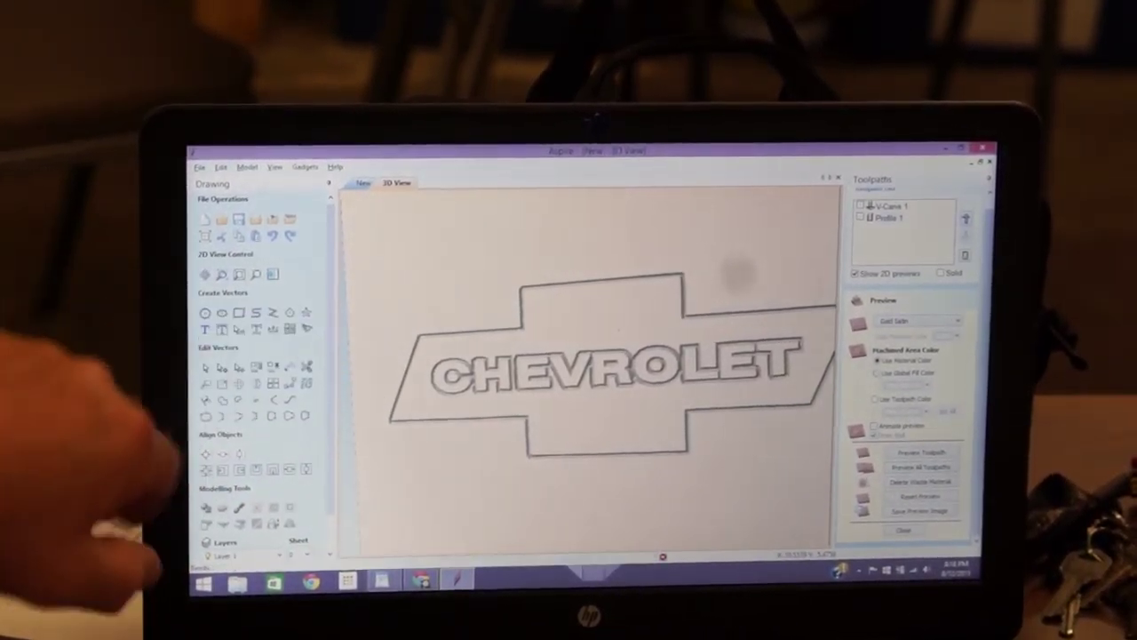
{"action": "scroll", "coordinate": [589, 364], "scroll_direction": "down", "scroll_amount": 3}
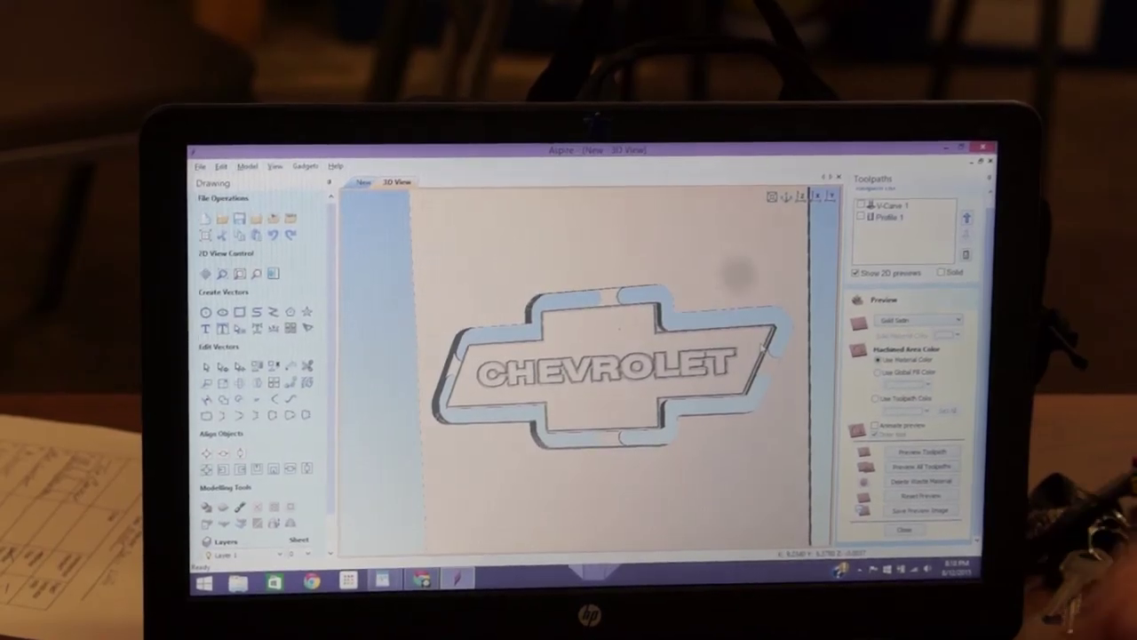